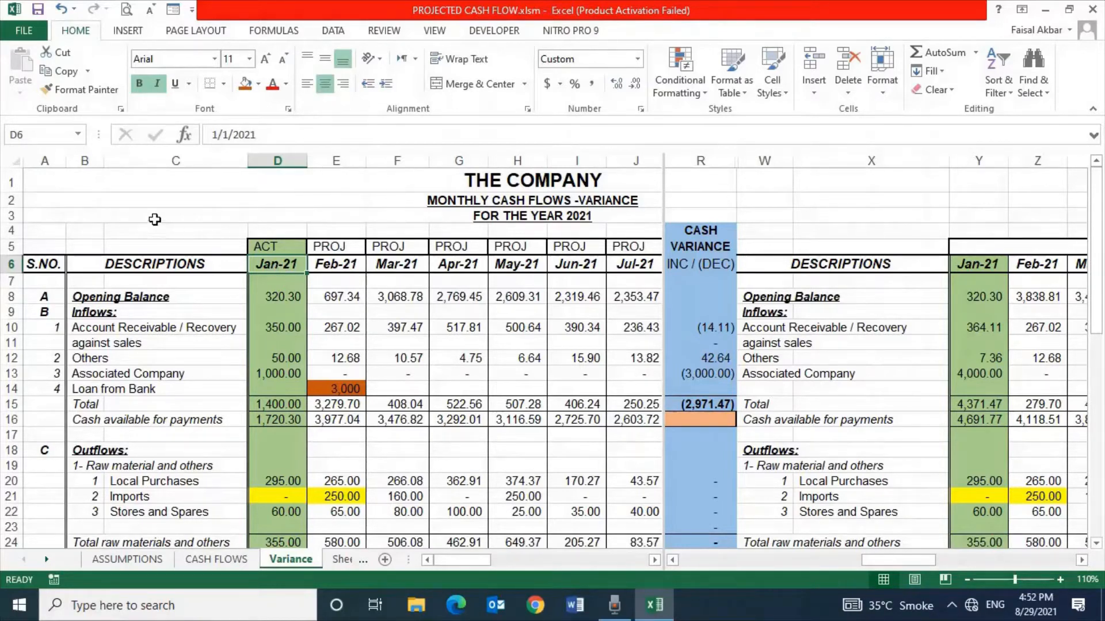
Compare January's actual Account Receivable, Others and Associated Company inflows with the projected January figures
{"action": "left_click", "coordinate": [283, 328]}
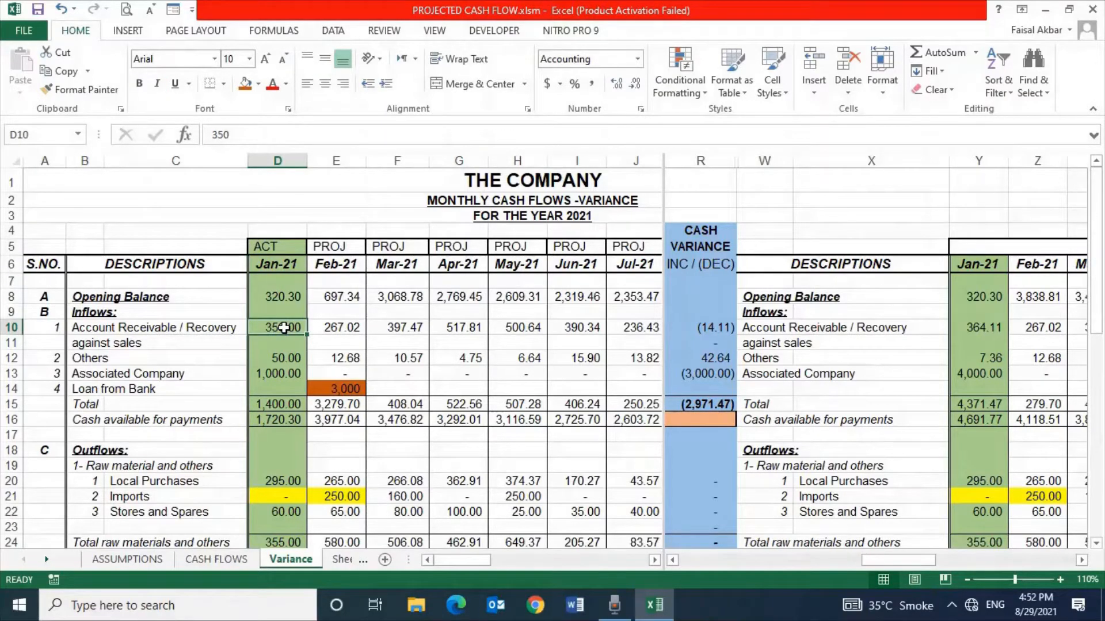
{"action": "left_click", "coordinate": [975, 326]}
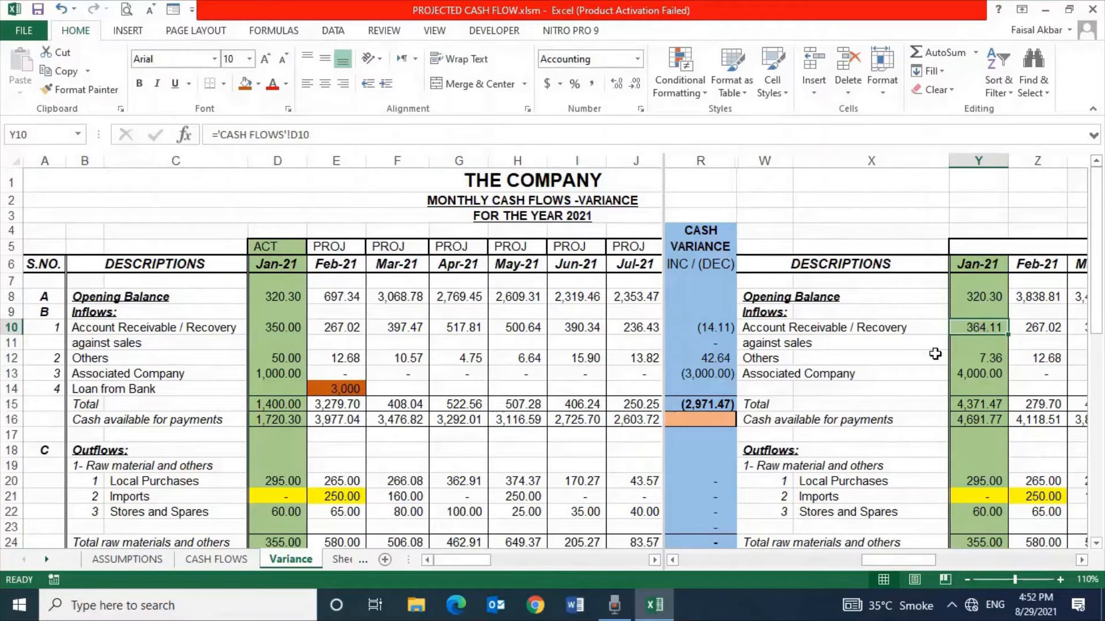
{"action": "left_click", "coordinate": [284, 328]}
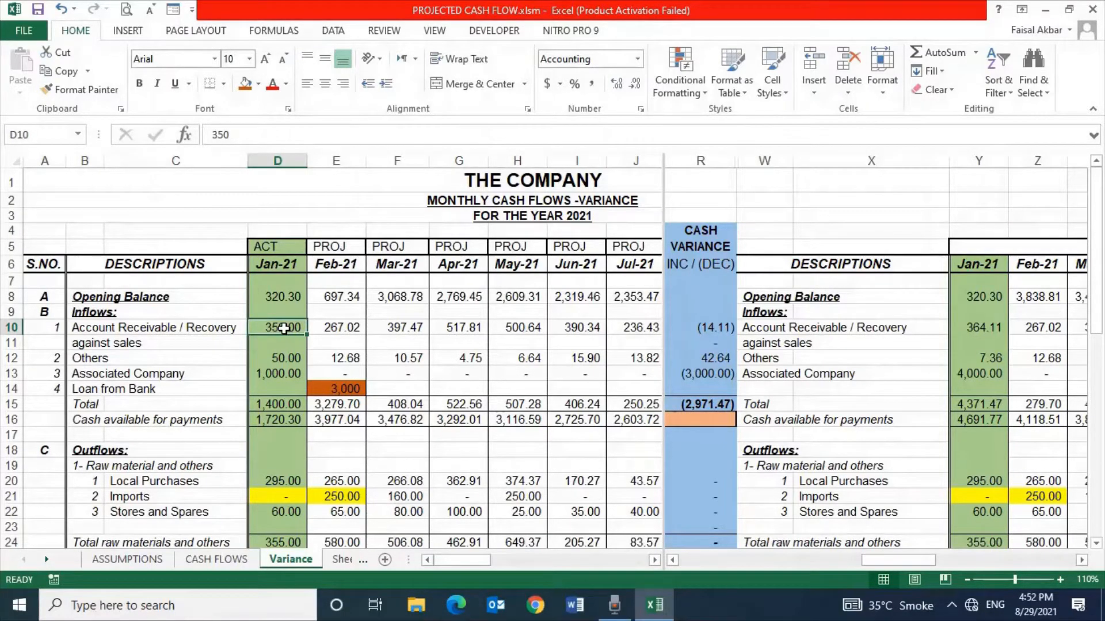
{"action": "left_click", "coordinate": [282, 359]}
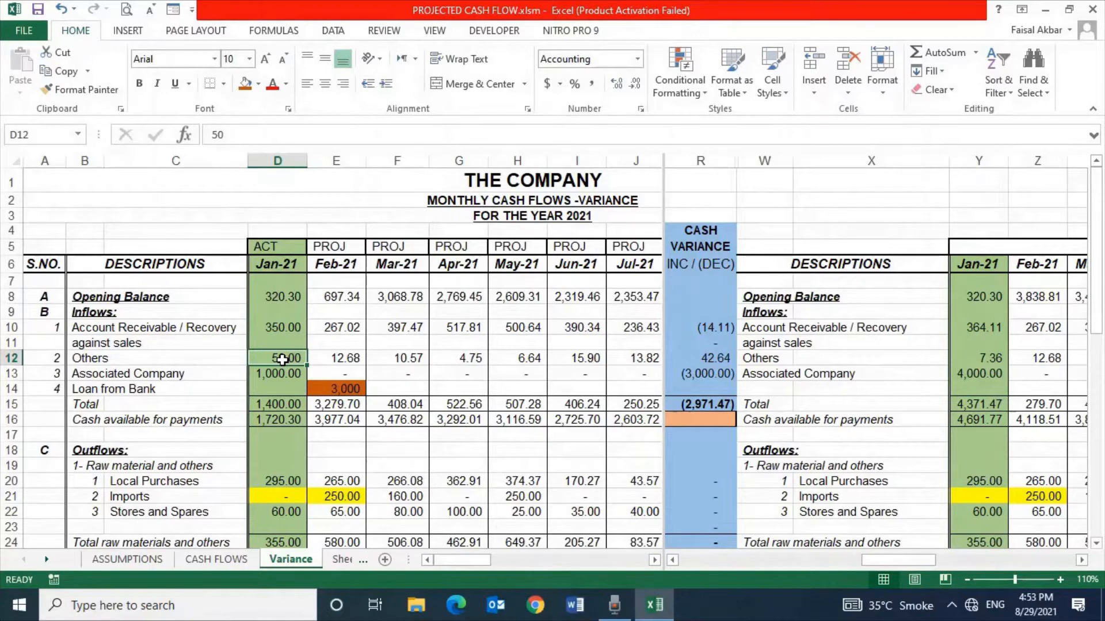
{"action": "left_click", "coordinate": [987, 359]}
{"action": "left_click", "coordinate": [283, 375]}
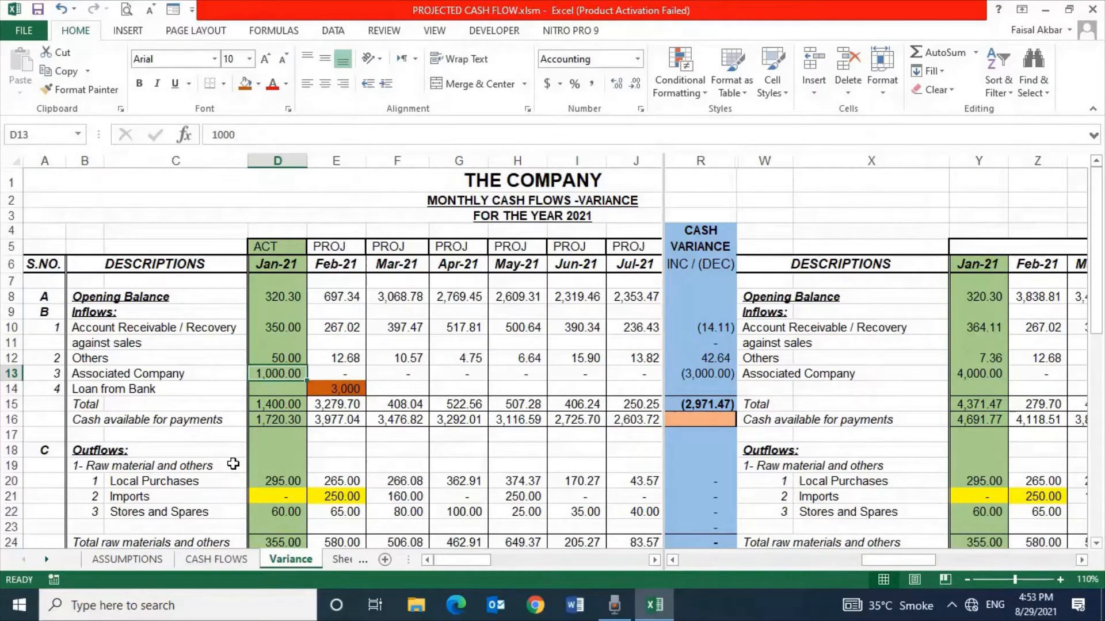
Review the Local Purchases, Imports and Duties & sales tax outflows for January and February
{"action": "left_click", "coordinate": [274, 481]}
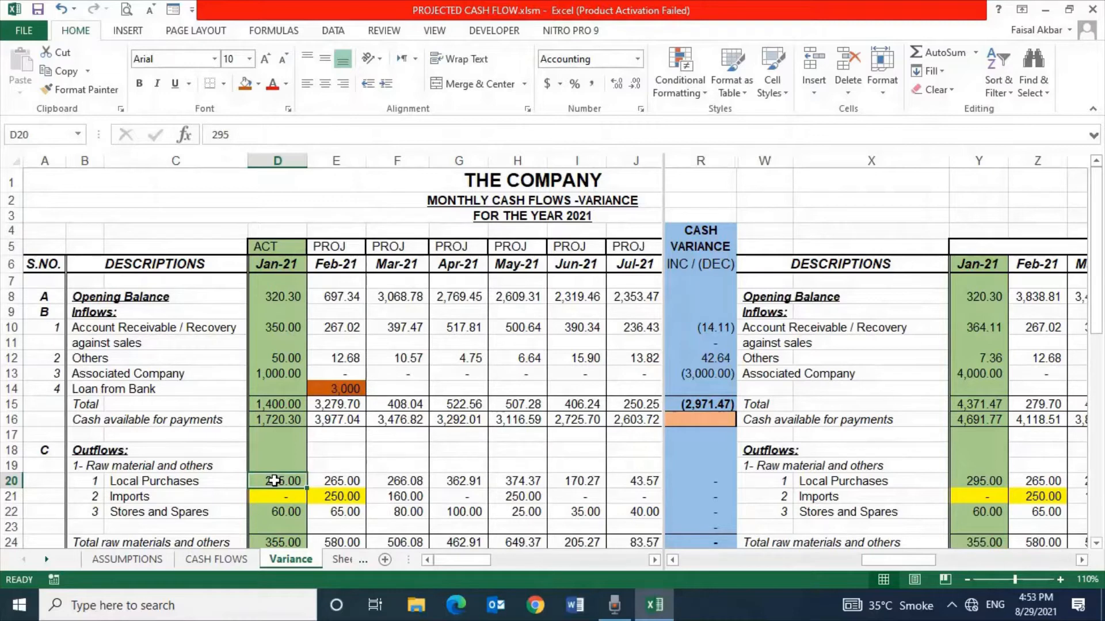
{"action": "left_click", "coordinate": [344, 501]}
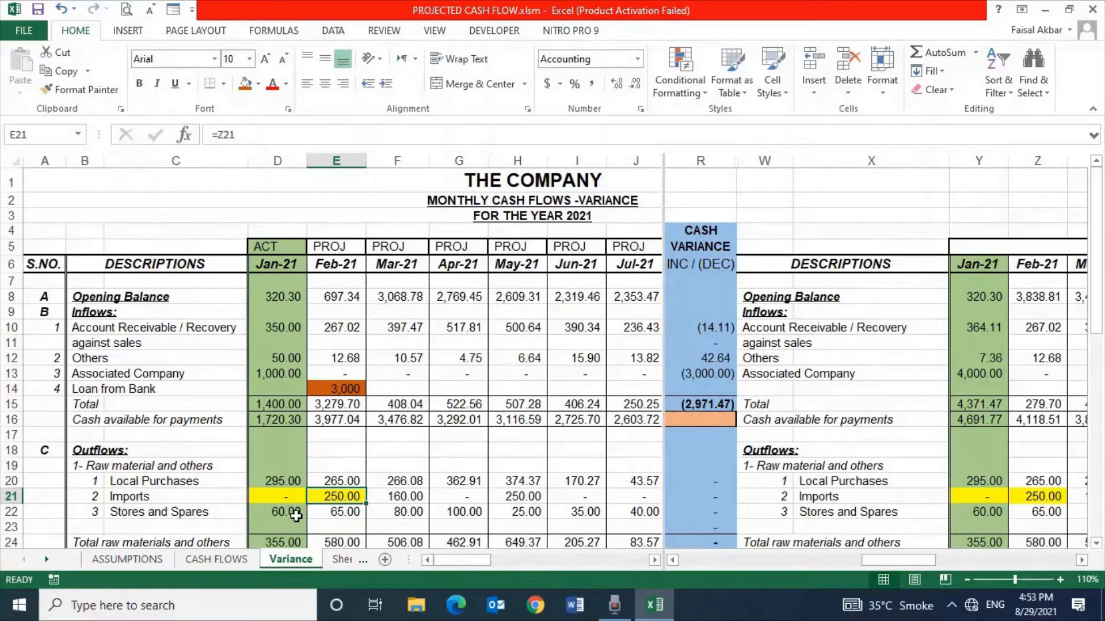
{"action": "key", "text": "Down"}
{"action": "key", "text": "Down"}
{"action": "key", "text": "Down"}
{"action": "key", "text": "Down"}
{"action": "key", "text": "Down"}
{"action": "key", "text": "Down"}
{"action": "key", "text": "Down"}
{"action": "key", "text": "Down"}
{"action": "key", "text": "Down"}
{"action": "key", "text": "Down"}
{"action": "key", "text": "Down"}
{"action": "key", "text": "Down"}
{"action": "key", "text": "Down"}
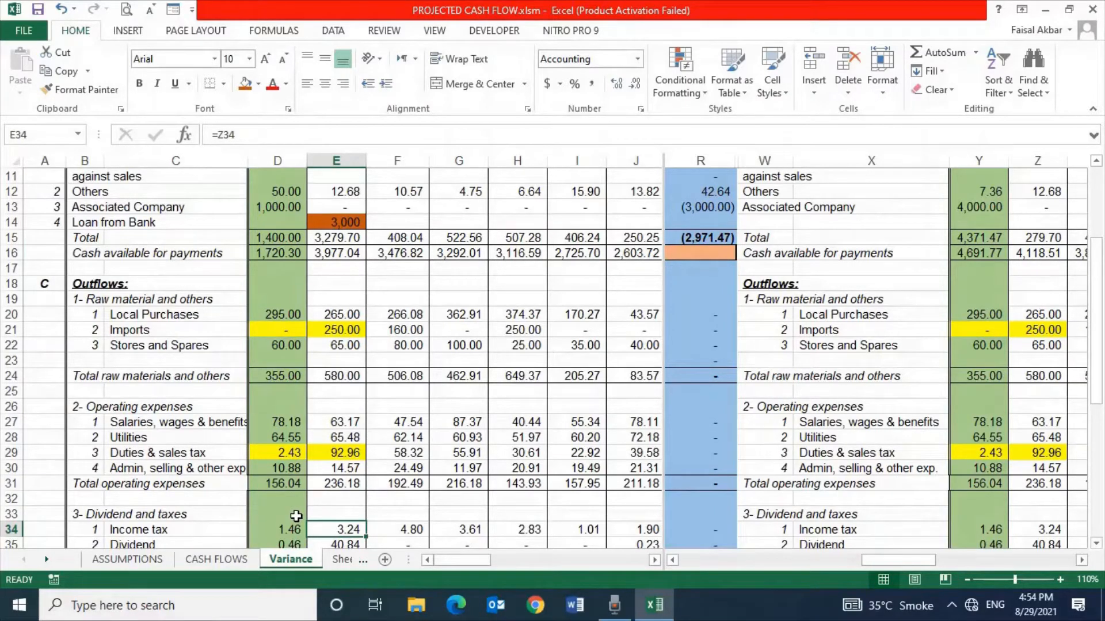
{"action": "left_click", "coordinate": [332, 452]}
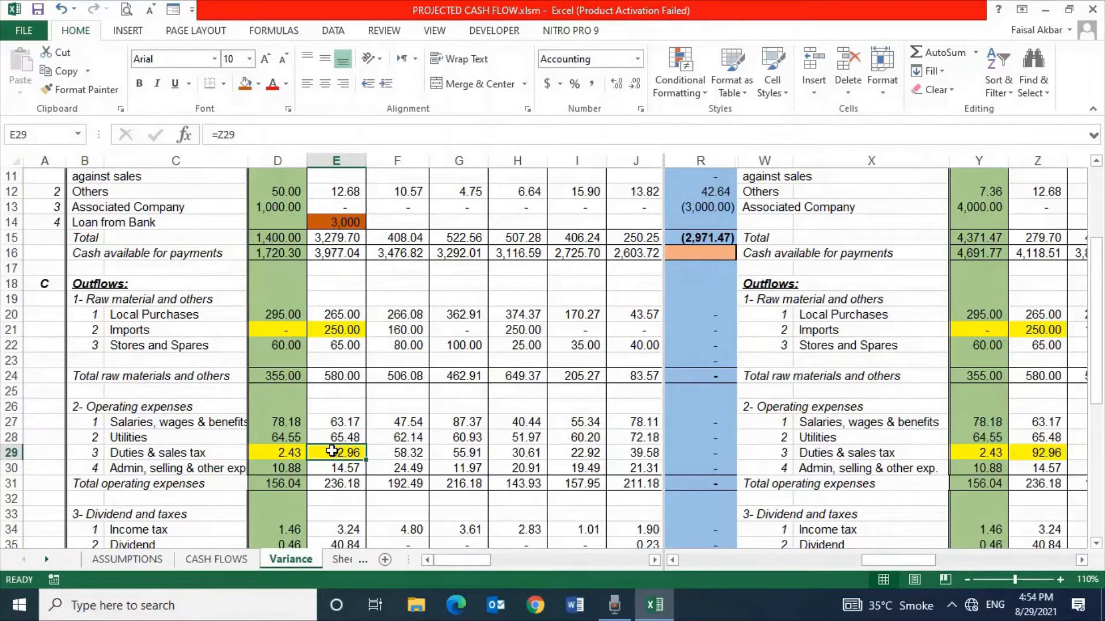
{"action": "key", "text": "Left"}
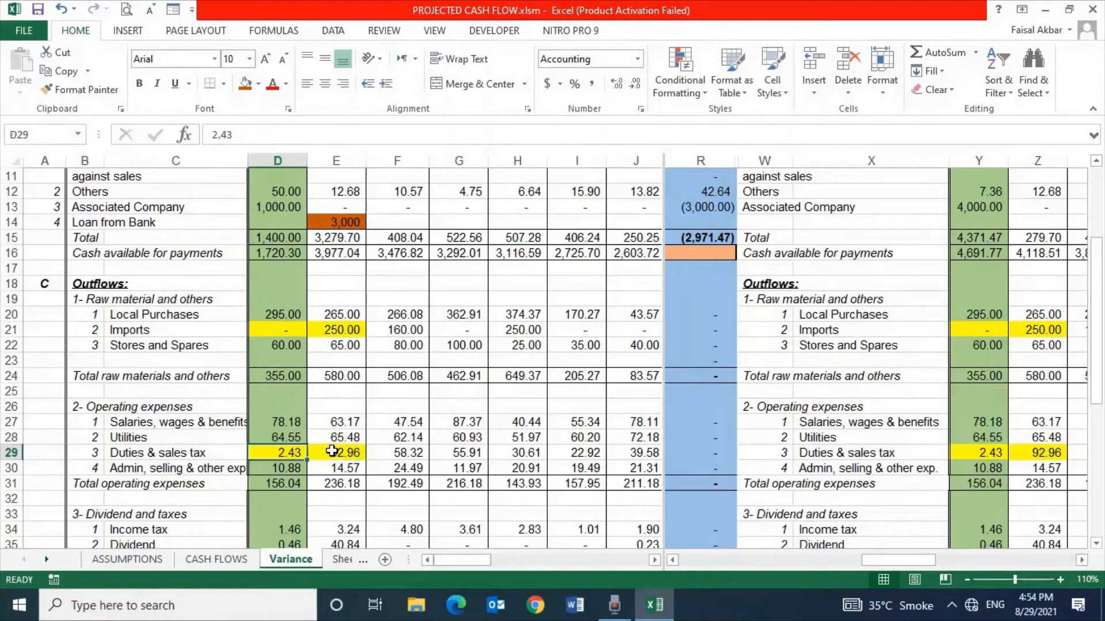
Review January's actual Dividend and taxes and Fixed Assets outflows, down to the IT Products entry
{"action": "key", "text": "Down"}
{"action": "key", "text": "Down"}
{"action": "key", "text": "Down"}
{"action": "key", "text": "Down"}
{"action": "key", "text": "Down"}
{"action": "key", "text": "Down"}
{"action": "key", "text": "Down"}
{"action": "key", "text": "Down"}
{"action": "key", "text": "Down"}
{"action": "key", "text": "Down"}
{"action": "key", "text": "Down"}
{"action": "key", "text": "Down"}
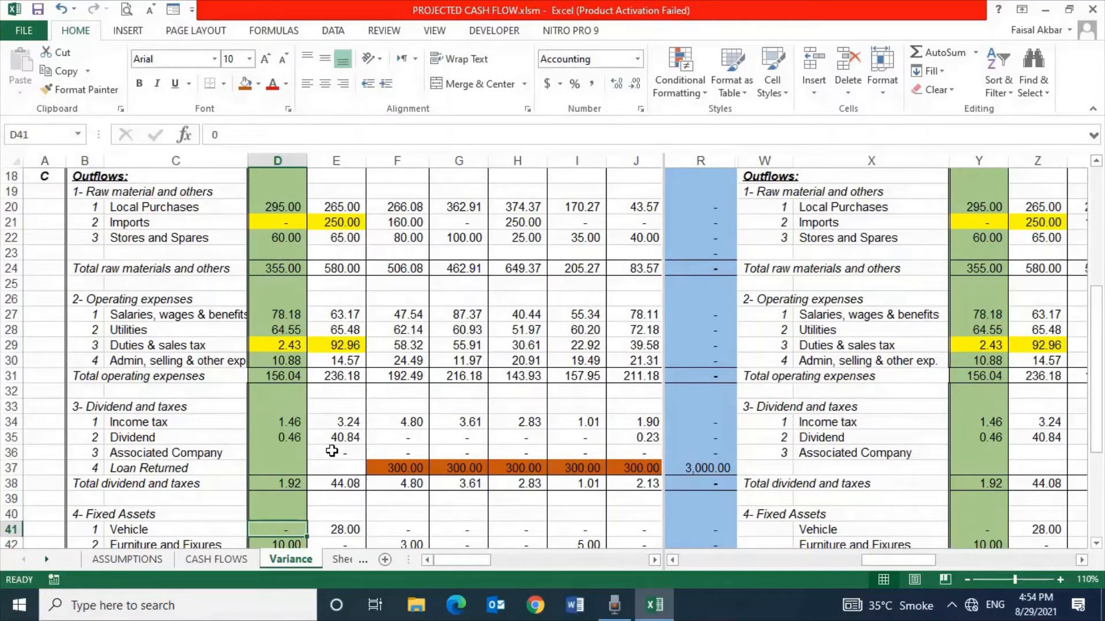
{"action": "key", "text": "Down"}
{"action": "key", "text": "Down"}
{"action": "key", "text": "Down"}
{"action": "key", "text": "Down"}
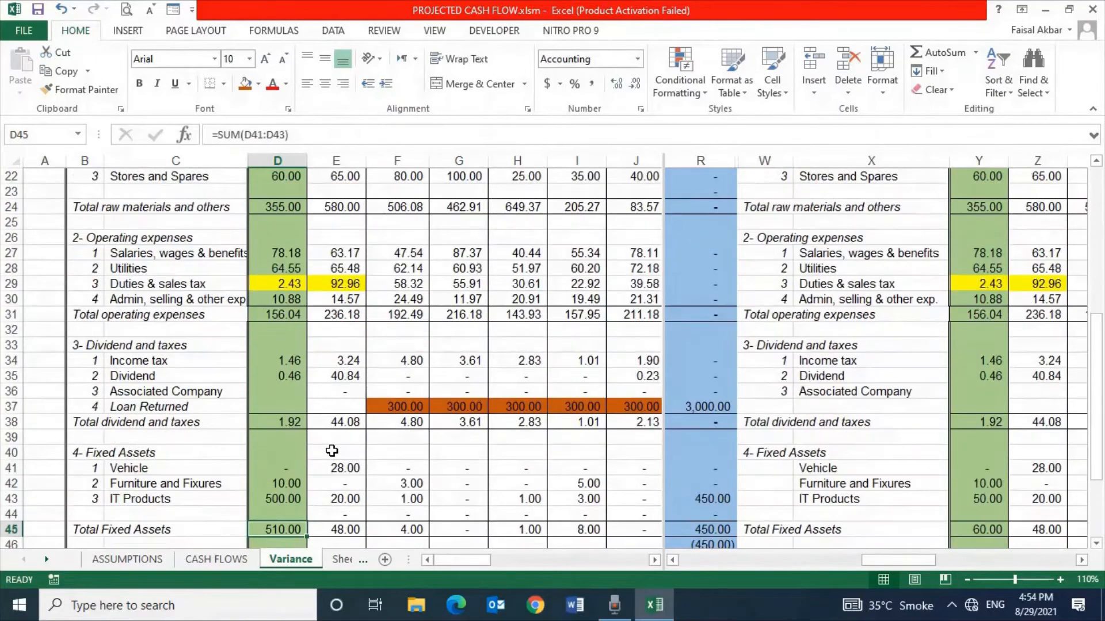
{"action": "key", "text": "Up"}
{"action": "key", "text": "Up"}
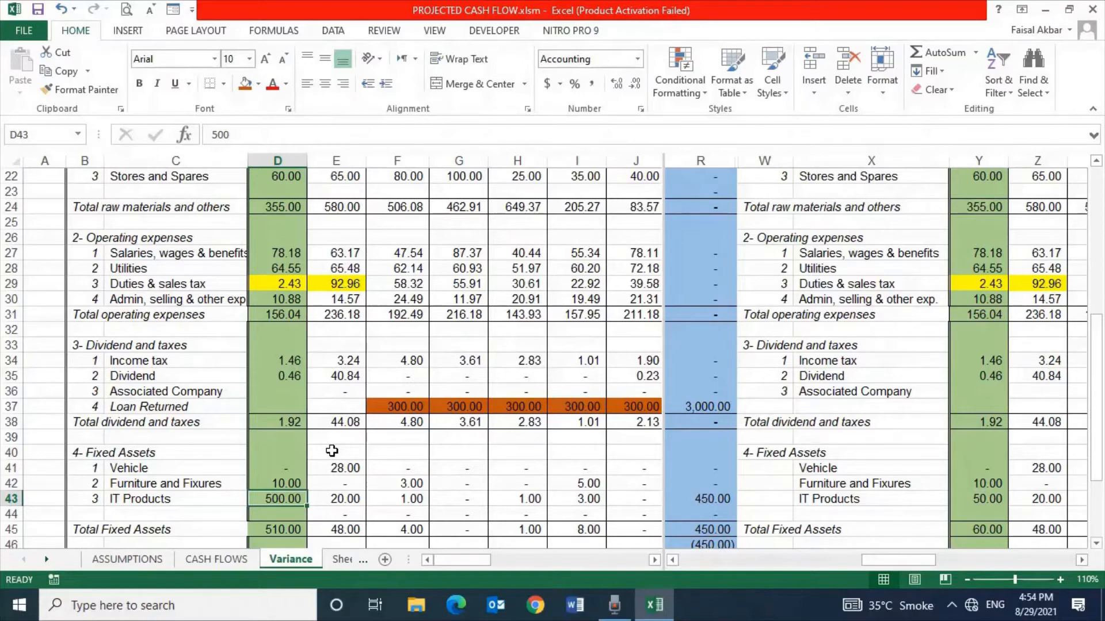
Compare January's actual total outflow and closing balance with the projected January closing balance
{"action": "key", "text": "Down"}
{"action": "key", "text": "Down"}
{"action": "key", "text": "Down"}
{"action": "key", "text": "Down"}
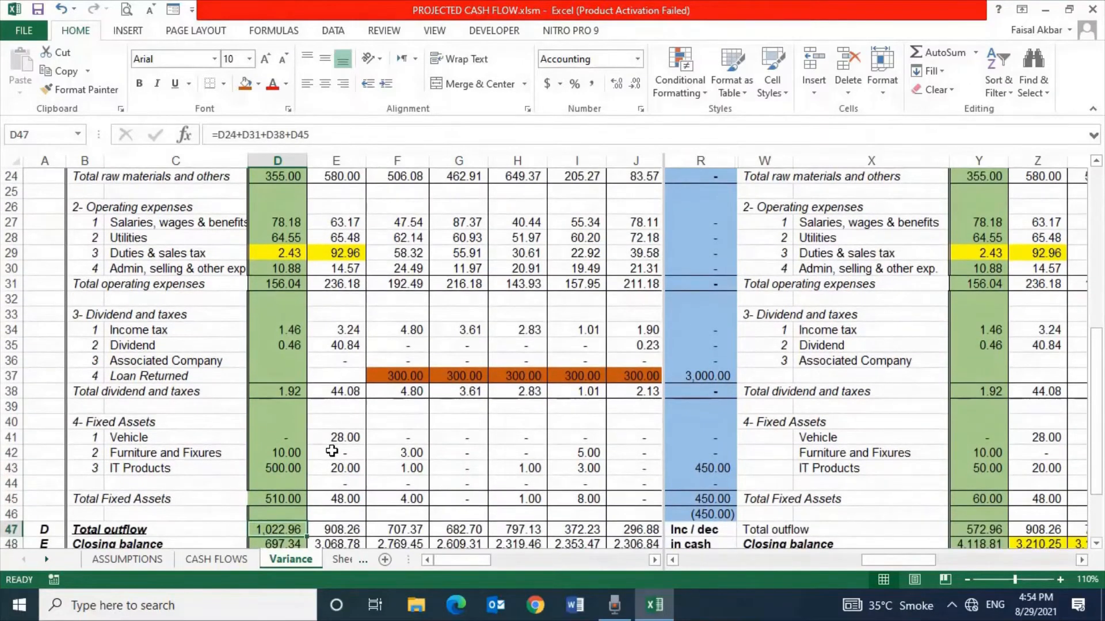
{"action": "key", "text": "Down"}
{"action": "key", "text": "Down"}
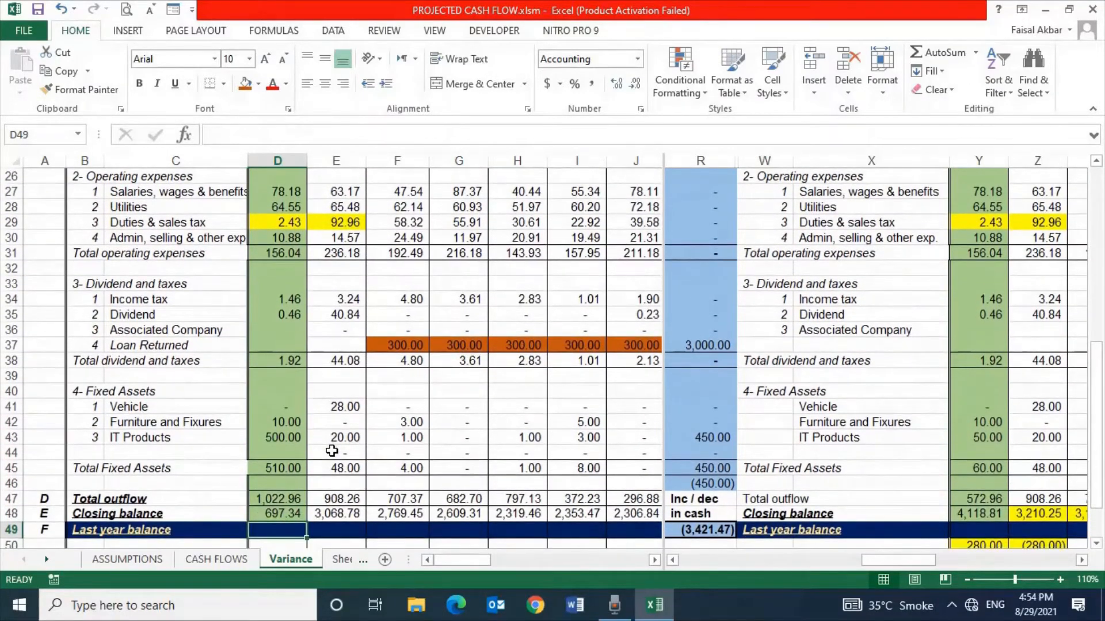
{"action": "left_click", "coordinate": [962, 510]}
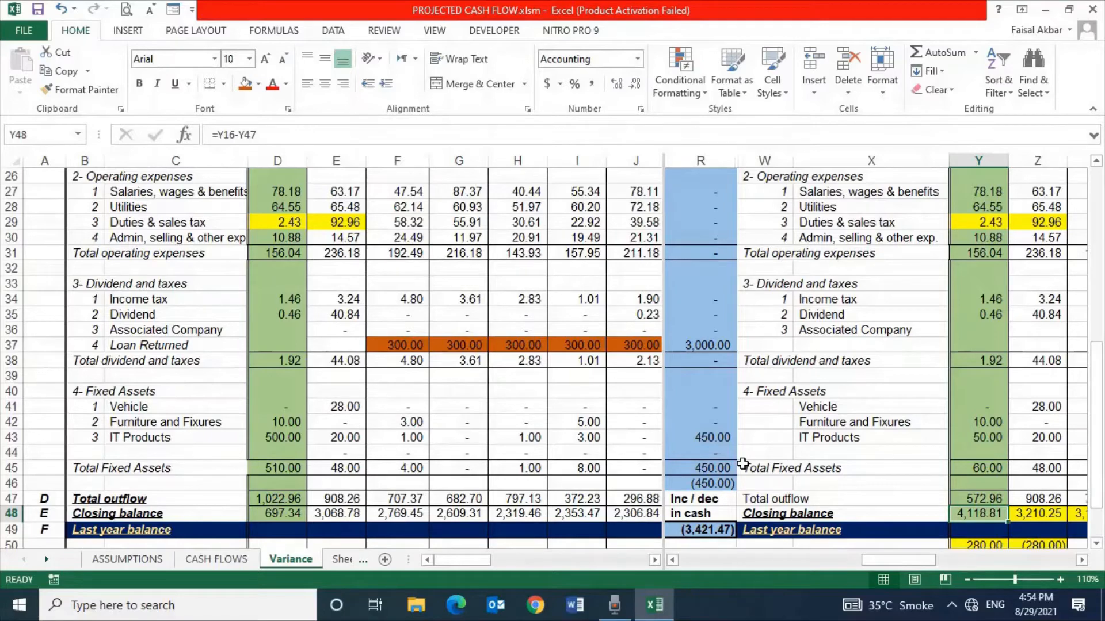
Return to the top of the Variance sheet and examine the Cash Variance column's heading
{"action": "key", "text": "Up"}
{"action": "key", "text": "Up"}
{"action": "key", "text": "Up"}
{"action": "key", "text": "Up"}
{"action": "key", "text": "Up"}
{"action": "key", "text": "Up"}
{"action": "key", "text": "Up"}
{"action": "key", "text": "Up"}
{"action": "key", "text": "Up"}
{"action": "key", "text": "Up"}
{"action": "key", "text": "Up"}
{"action": "key", "text": "Up"}
{"action": "key", "text": "Up"}
{"action": "key", "text": "Up"}
{"action": "key", "text": "Up"}
{"action": "key", "text": "Up"}
{"action": "key", "text": "Up"}
{"action": "key", "text": "Up"}
{"action": "key", "text": "Up"}
{"action": "key", "text": "Up"}
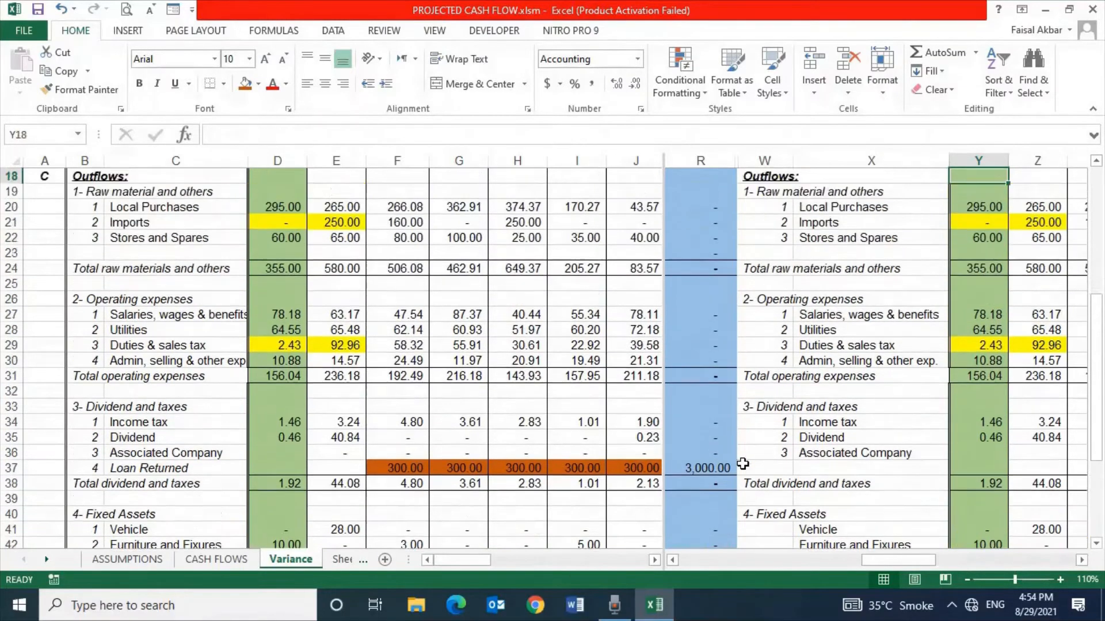
{"action": "key", "text": "Up"}
{"action": "key", "text": "Up"}
{"action": "key", "text": "Up"}
{"action": "key", "text": "Up"}
{"action": "key", "text": "Up"}
{"action": "key", "text": "Up"}
{"action": "key", "text": "Up"}
{"action": "key", "text": "Up"}
{"action": "key", "text": "Up"}
{"action": "key", "text": "Up"}
{"action": "key", "text": "Up"}
{"action": "key", "text": "Up"}
{"action": "key", "text": "Up"}
{"action": "key", "text": "Up"}
{"action": "key", "text": "Up"}
{"action": "key", "text": "Up"}
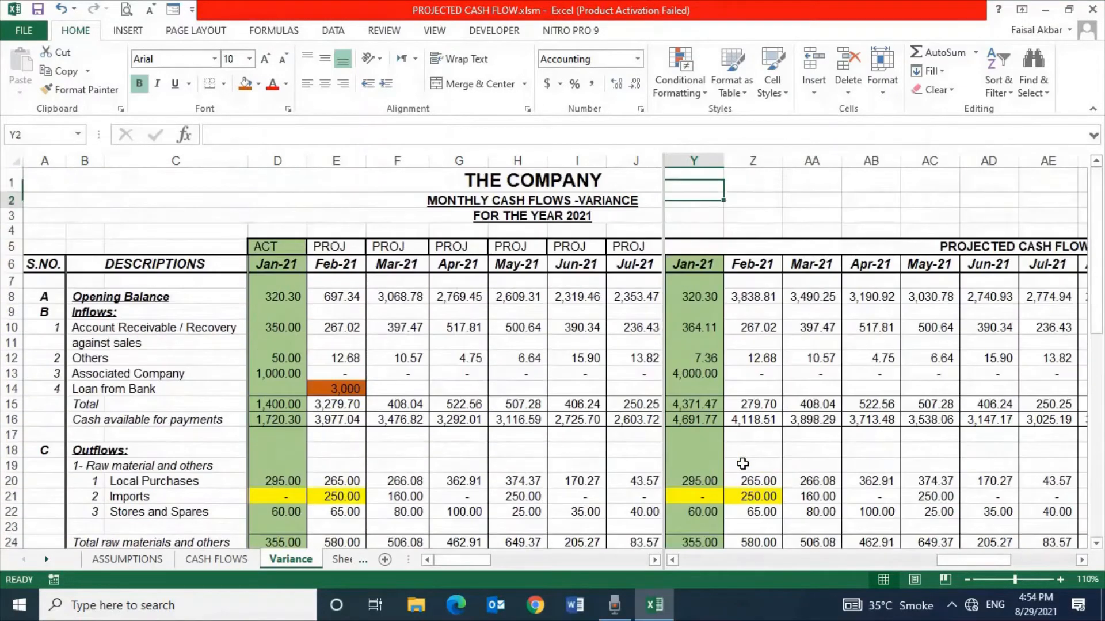
{"action": "key", "text": "Down"}
{"action": "key", "text": "Down"}
{"action": "key", "text": "Down"}
{"action": "key", "text": "Down"}
{"action": "key", "text": "Left"}
{"action": "key", "text": "Left"}
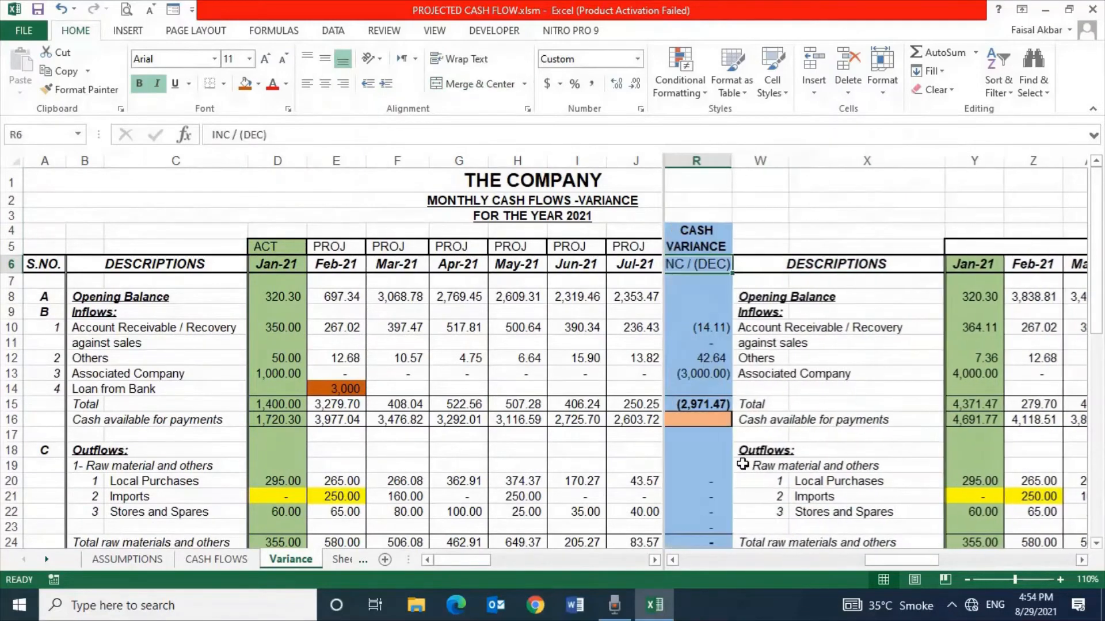
{"action": "key", "text": "Left"}
{"action": "key", "text": "Right"}
{"action": "key", "text": "Up"}
{"action": "key", "text": "Up"}
{"action": "key", "text": "Down"}
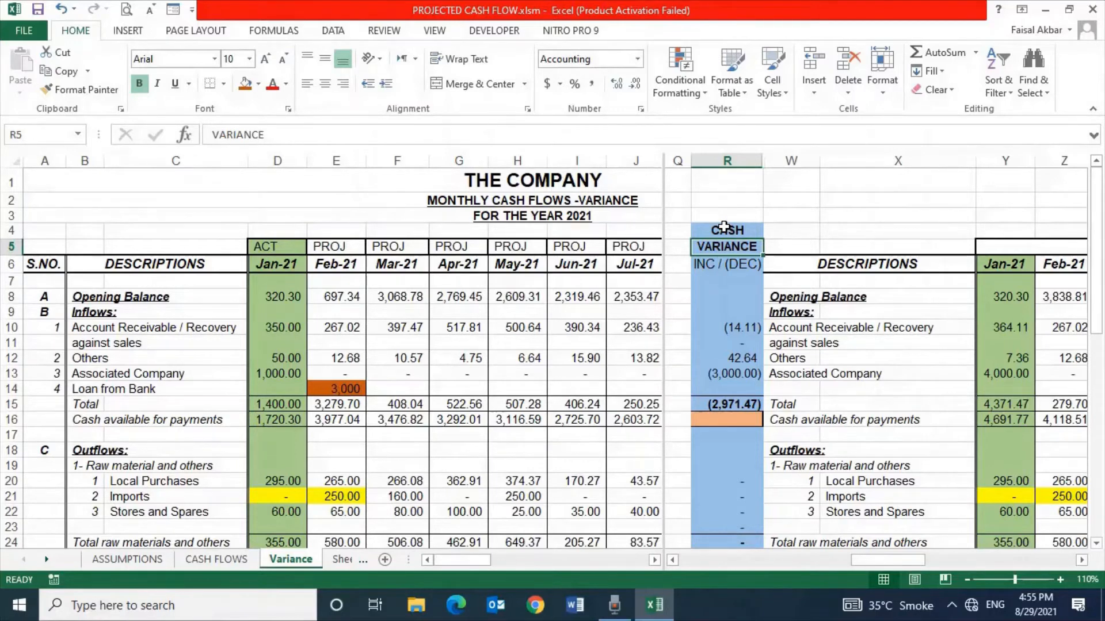
{"action": "key", "text": "Up"}
{"action": "key", "text": "Up"}
{"action": "key", "text": "Up"}
{"action": "key", "text": "Down"}
{"action": "key", "text": "Down"}
{"action": "key", "text": "Down"}
{"action": "key", "text": "Down"}
{"action": "key", "text": "Down"}
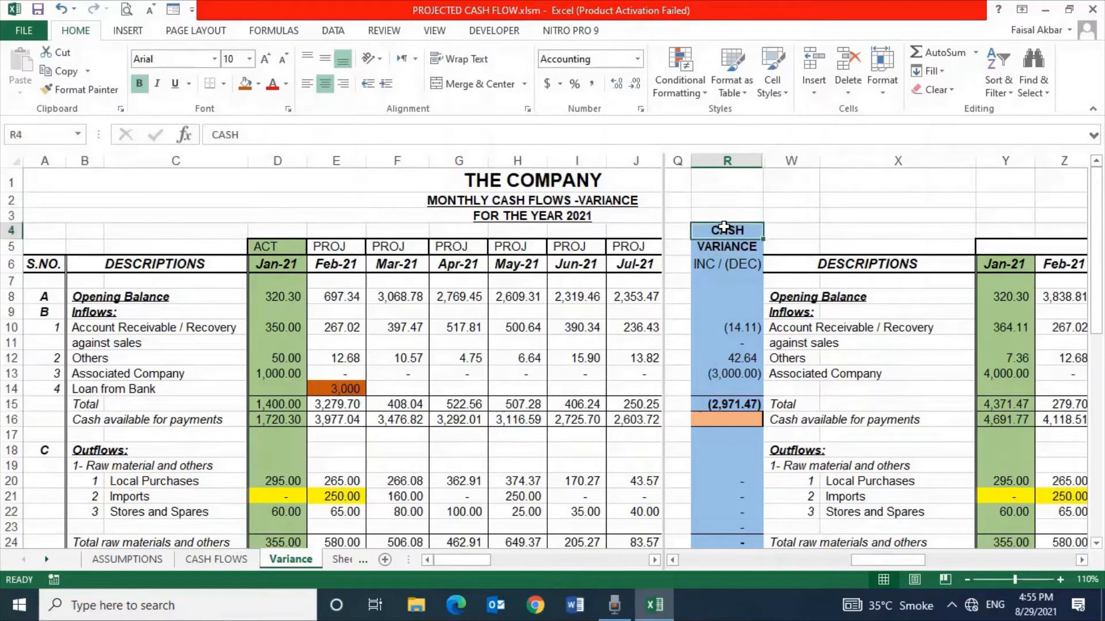
Inspect the Cash Variance formulas for the Account Receivable, Others, Associated Company and Total inflow rows
{"action": "key", "text": "Down"}
{"action": "key", "text": "Down"}
{"action": "key", "text": "Down"}
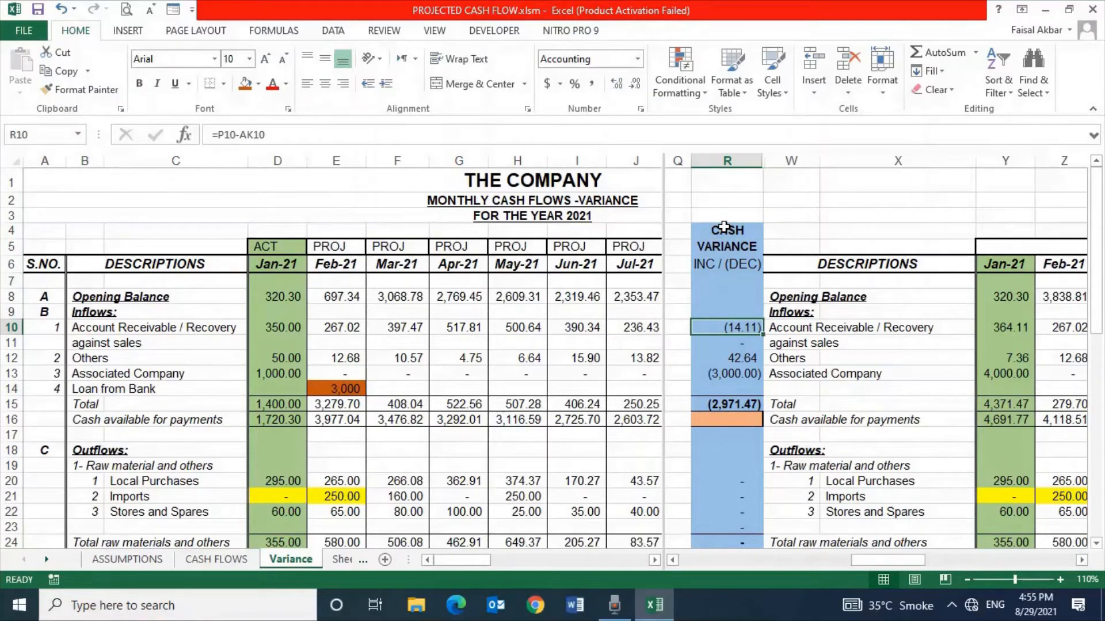
{"action": "key", "text": "Down"}
{"action": "key", "text": "Down"}
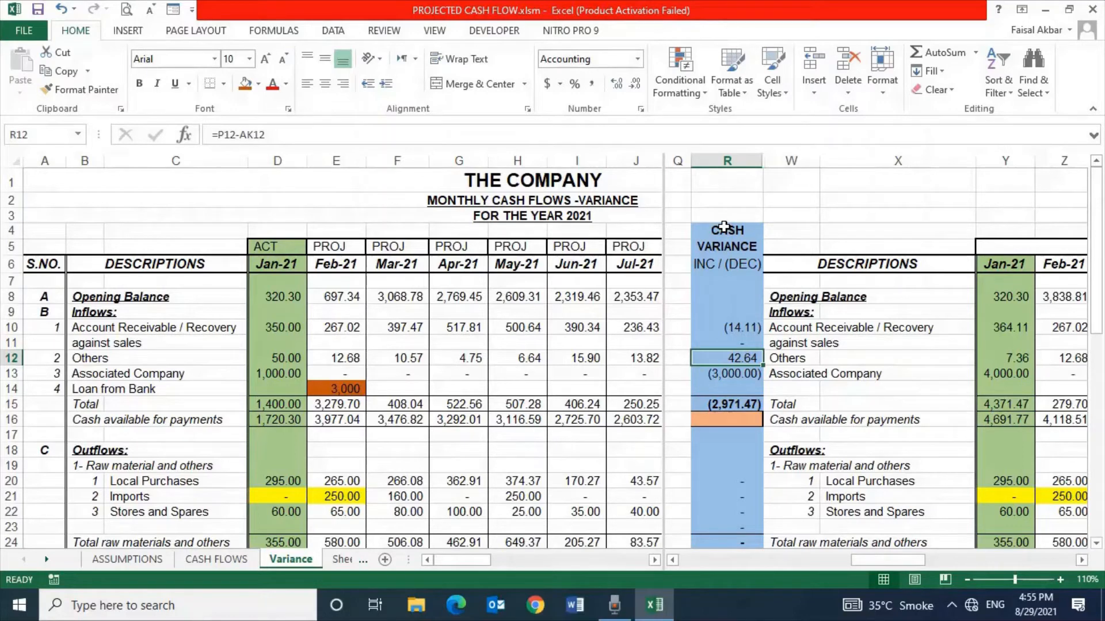
{"action": "key", "text": "Down"}
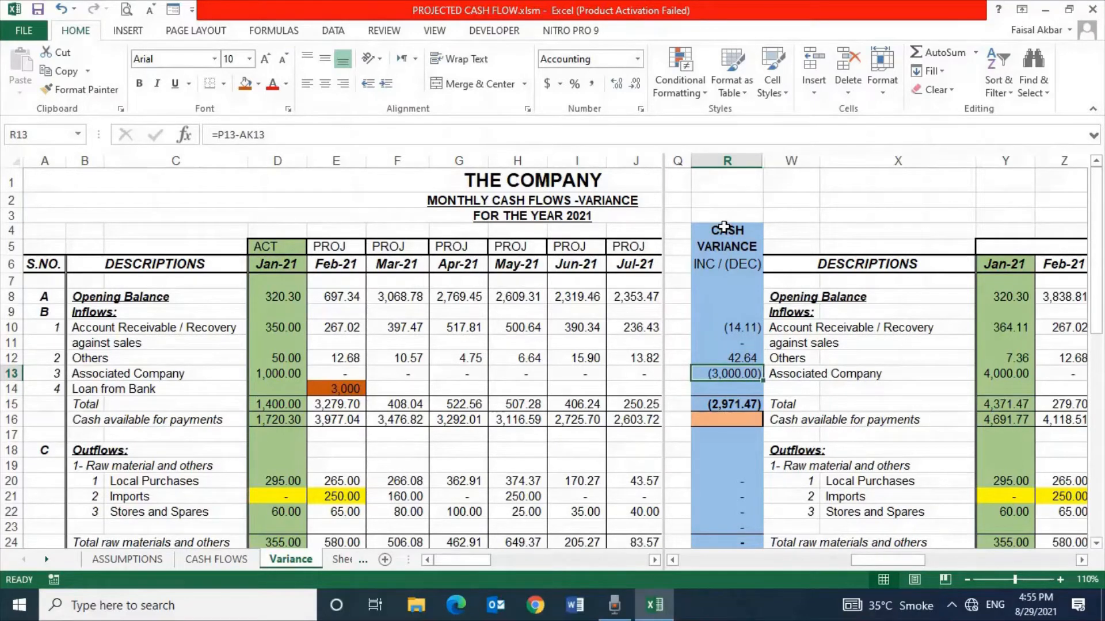
{"action": "key", "text": "Down"}
{"action": "key", "text": "Down"}
{"action": "key", "text": "Down"}
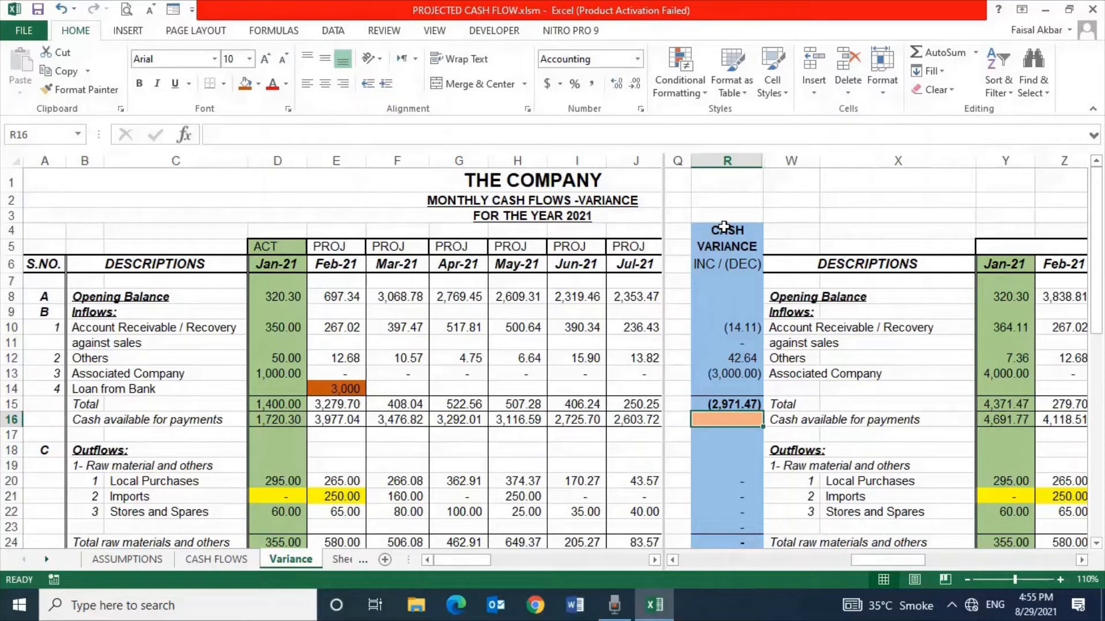
{"action": "key", "text": "Up"}
{"action": "key", "text": "Up"}
{"action": "key", "text": "Up"}
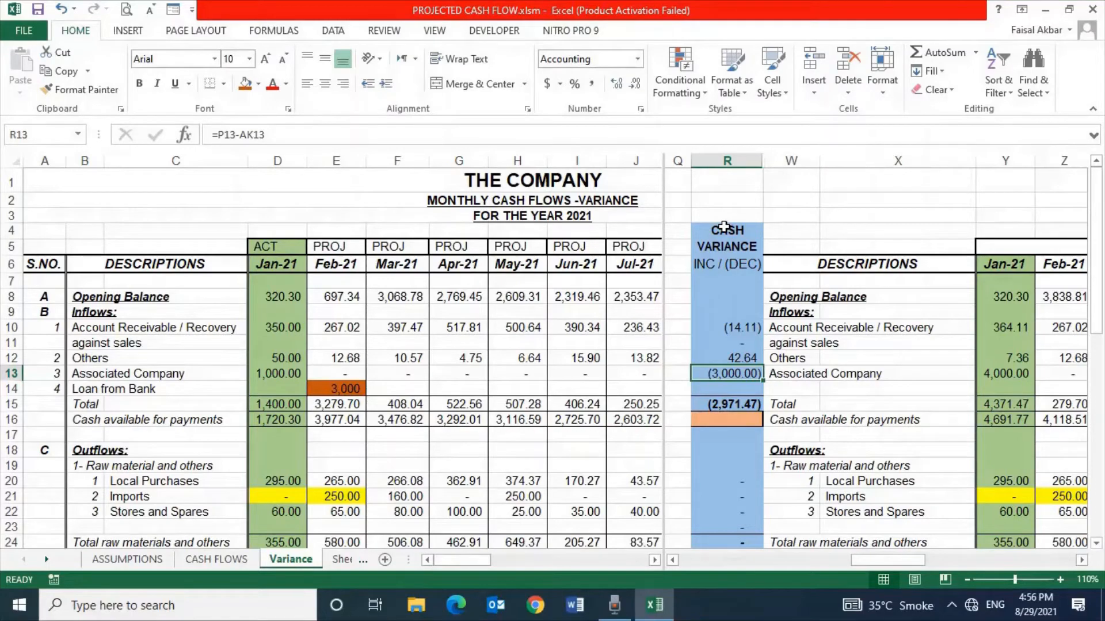
Look along the Associated Company row across the December, Total, Cash Variance and projected columns
{"action": "key", "text": "Right"}
{"action": "scroll", "coordinate": [723, 226], "scroll_direction": "left", "scroll_amount": 3}
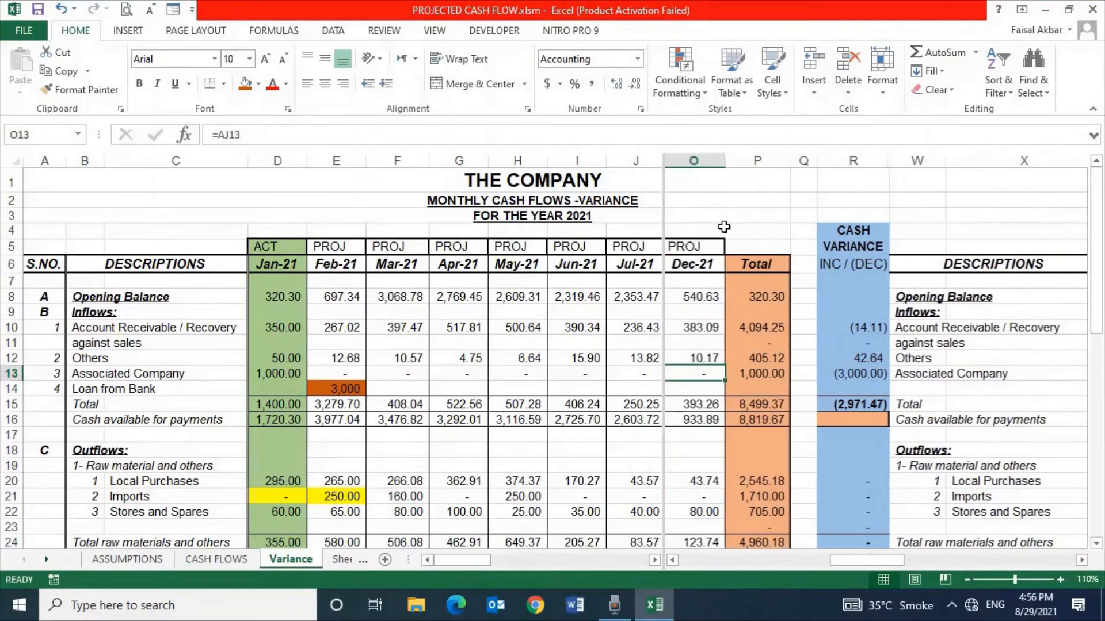
{"action": "key", "text": "Right"}
{"action": "key", "text": "Right"}
{"action": "key", "text": "Right"}
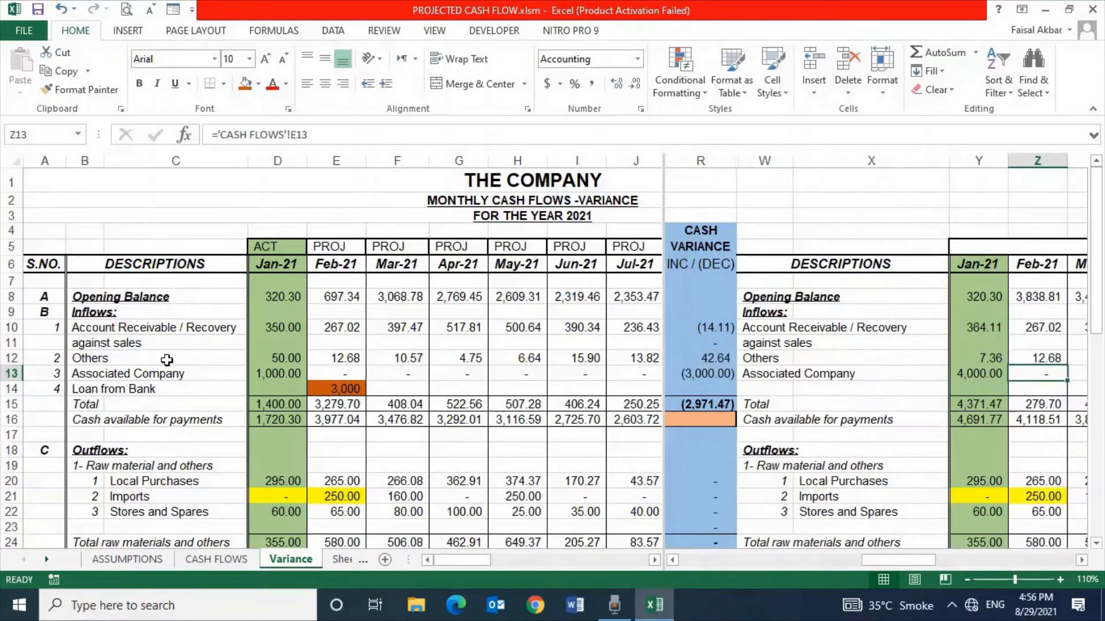
Check February's Loan from Bank entry and find the matching Loan Returned row under Dividend and taxes
{"action": "left_click", "coordinate": [348, 390]}
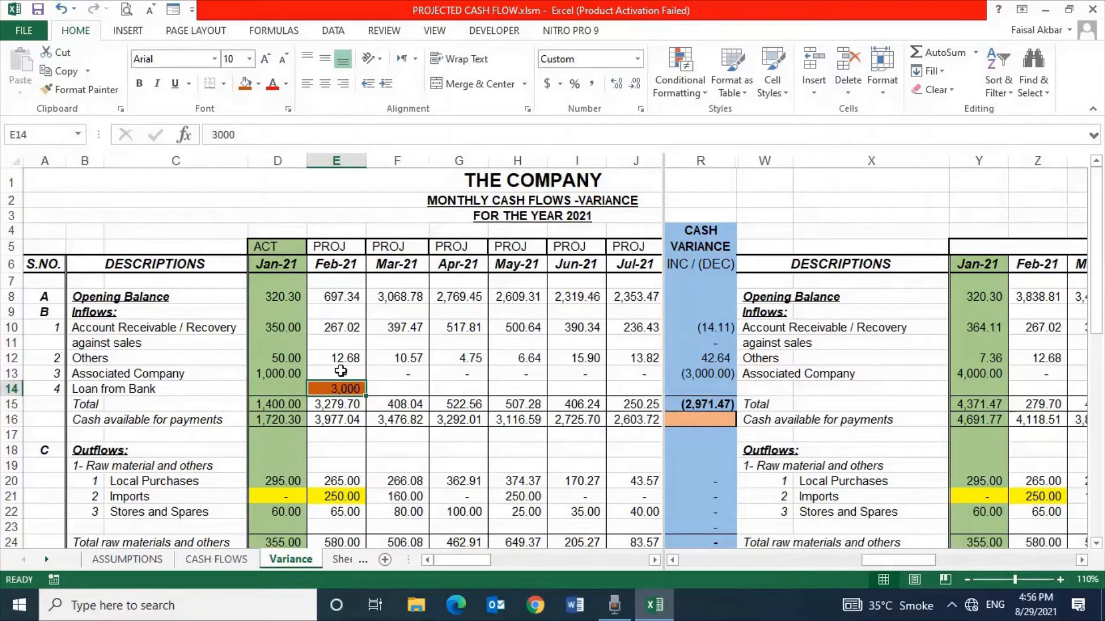
{"action": "left_click", "coordinate": [334, 264]}
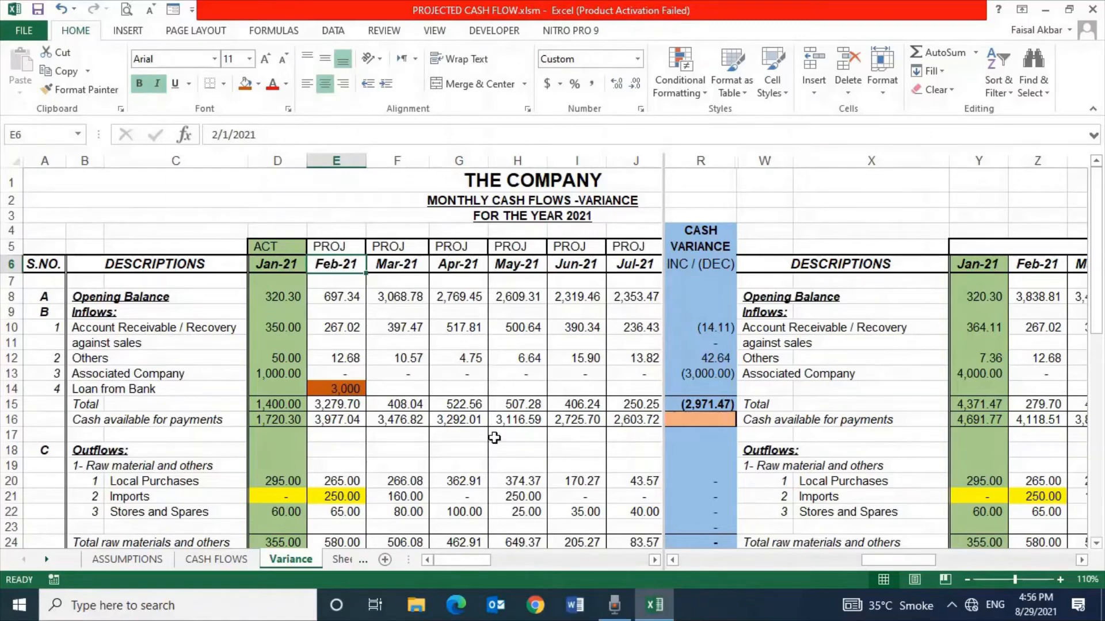
{"action": "left_click", "coordinate": [418, 513]}
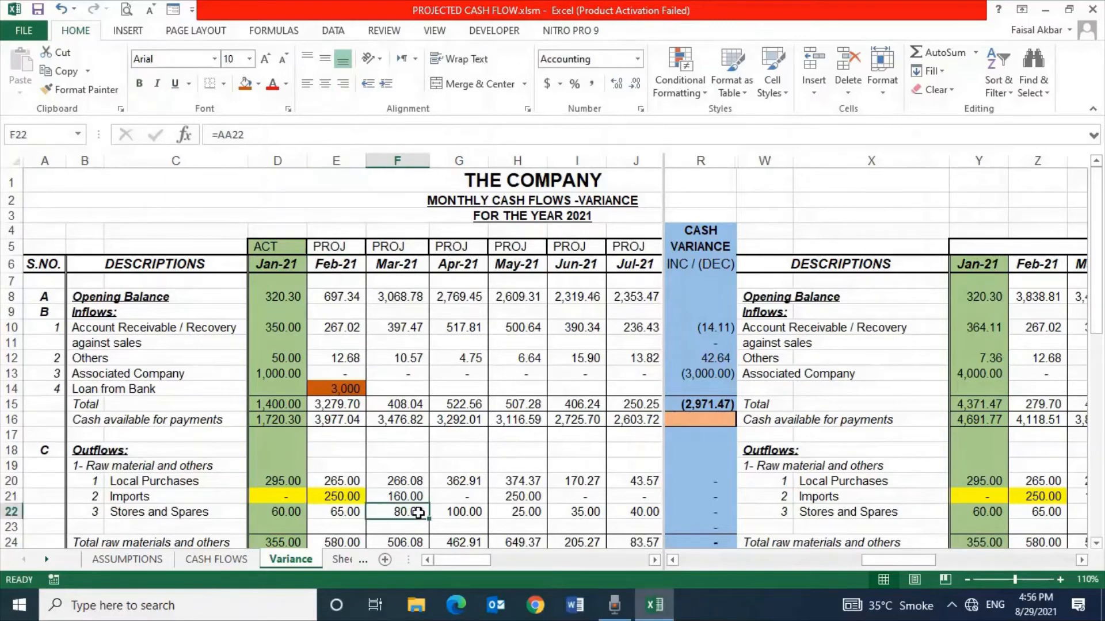
{"action": "key", "text": "Down"}
{"action": "key", "text": "Down"}
{"action": "key", "text": "Down"}
{"action": "key", "text": "Down"}
{"action": "key", "text": "Down"}
{"action": "key", "text": "Down"}
{"action": "key", "text": "Down"}
{"action": "key", "text": "Down"}
{"action": "key", "text": "Down"}
{"action": "key", "text": "Down"}
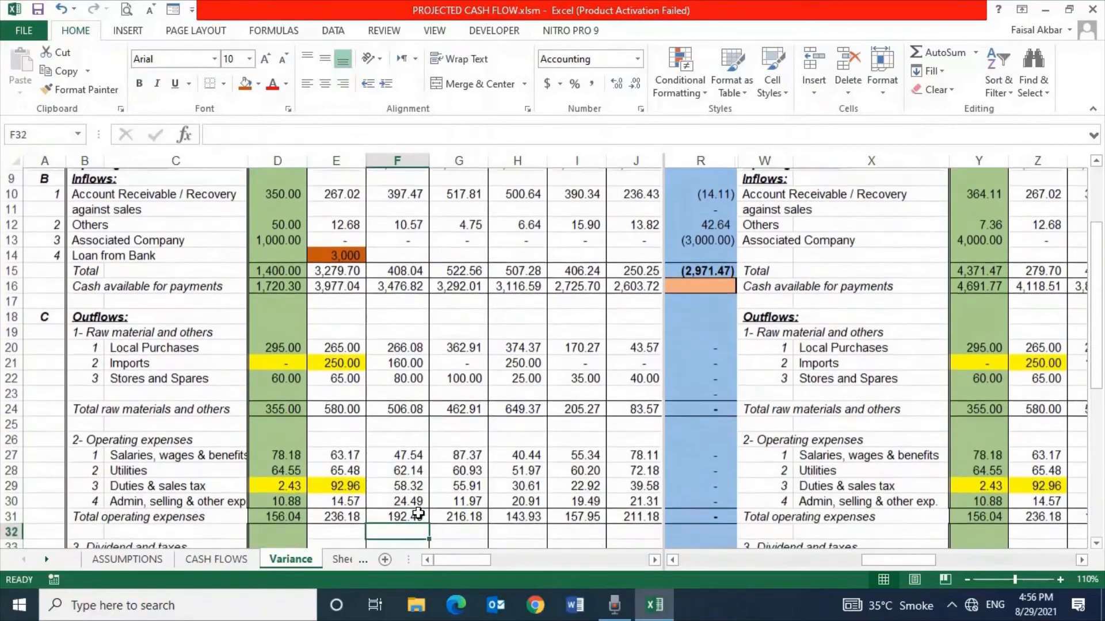
{"action": "key", "text": "Down"}
{"action": "key", "text": "Down"}
{"action": "key", "text": "Down"}
{"action": "key", "text": "Down"}
{"action": "key", "text": "Down"}
{"action": "key", "text": "Right"}
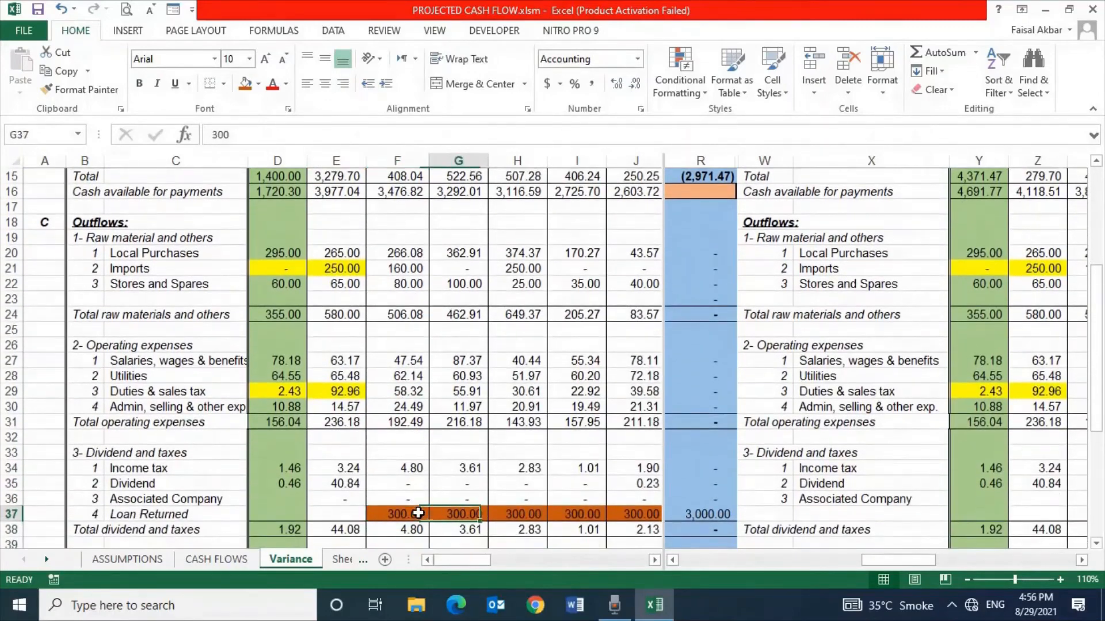
Review the monthly Loan Returned instalments across the row, including the columns beyond July
{"action": "key", "text": "Right"}
{"action": "key", "text": "Right"}
{"action": "key", "text": "Right"}
{"action": "key", "text": "Left"}
{"action": "key", "text": "Left"}
{"action": "key", "text": "Left"}
{"action": "key", "text": "Left"}
{"action": "key", "text": "Left"}
{"action": "key", "text": "Left"}
{"action": "key", "text": "Left"}
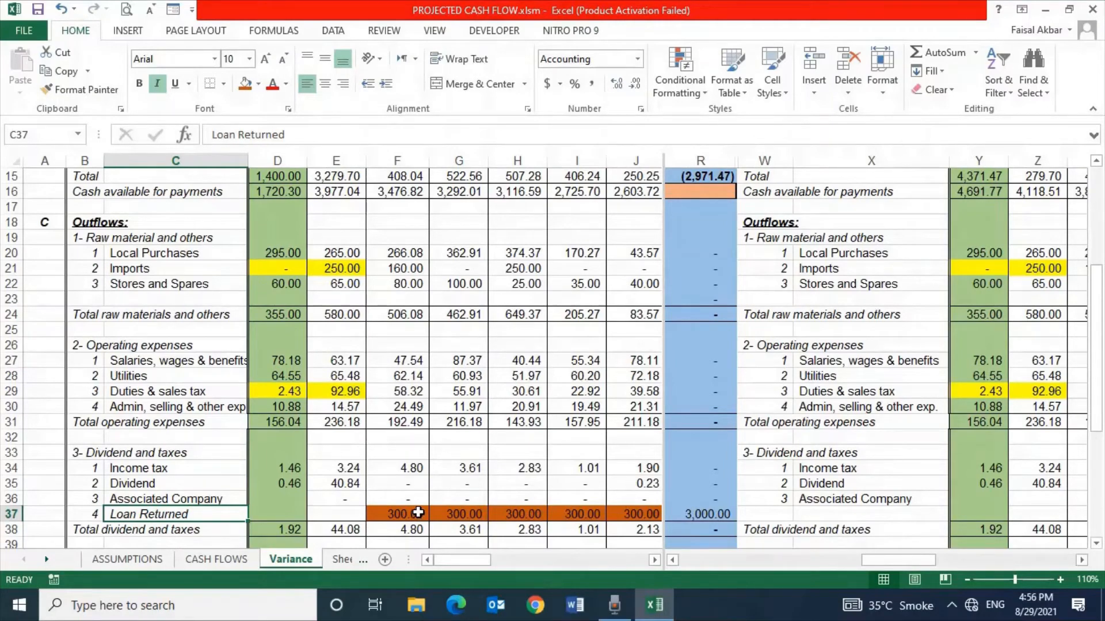
{"action": "scroll", "coordinate": [707, 469], "scroll_direction": "right", "scroll_amount": 3}
{"action": "scroll", "coordinate": [707, 469], "scroll_direction": "right", "scroll_amount": 1}
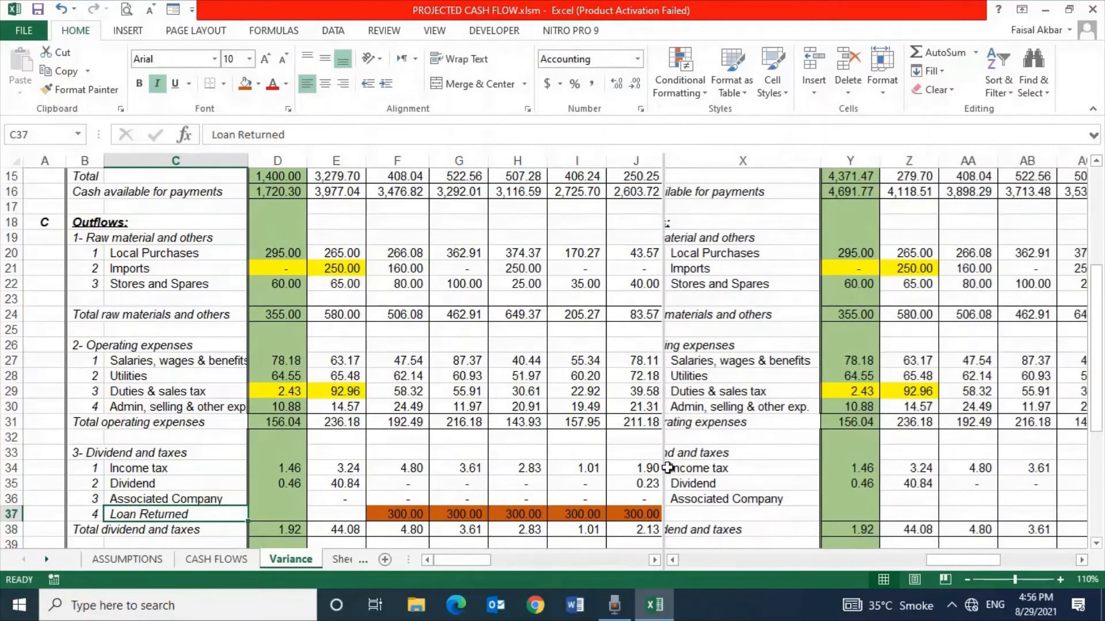
Examine the Cash Variance column from the Loan Returned row down to the Inc / dec in cash result
{"action": "left_click", "coordinate": [784, 470]}
{"action": "key", "text": "Left"}
{"action": "key", "text": "Left"}
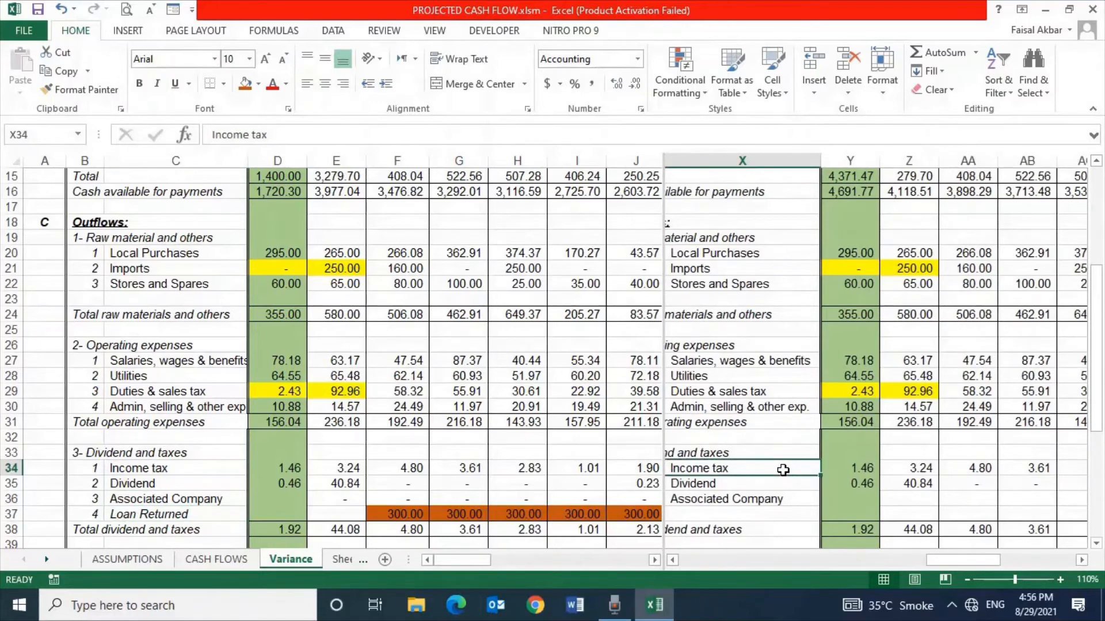
{"action": "key", "text": "Down"}
{"action": "key", "text": "Down"}
{"action": "key", "text": "Down"}
{"action": "key", "text": "Down"}
{"action": "key", "text": "Down"}
{"action": "key", "text": "Down"}
{"action": "key", "text": "Down"}
{"action": "key", "text": "Down"}
{"action": "key", "text": "Down"}
{"action": "key", "text": "Down"}
{"action": "key", "text": "Down"}
{"action": "key", "text": "Down"}
{"action": "key", "text": "Down"}
{"action": "key", "text": "Down"}
{"action": "key", "text": "Down"}
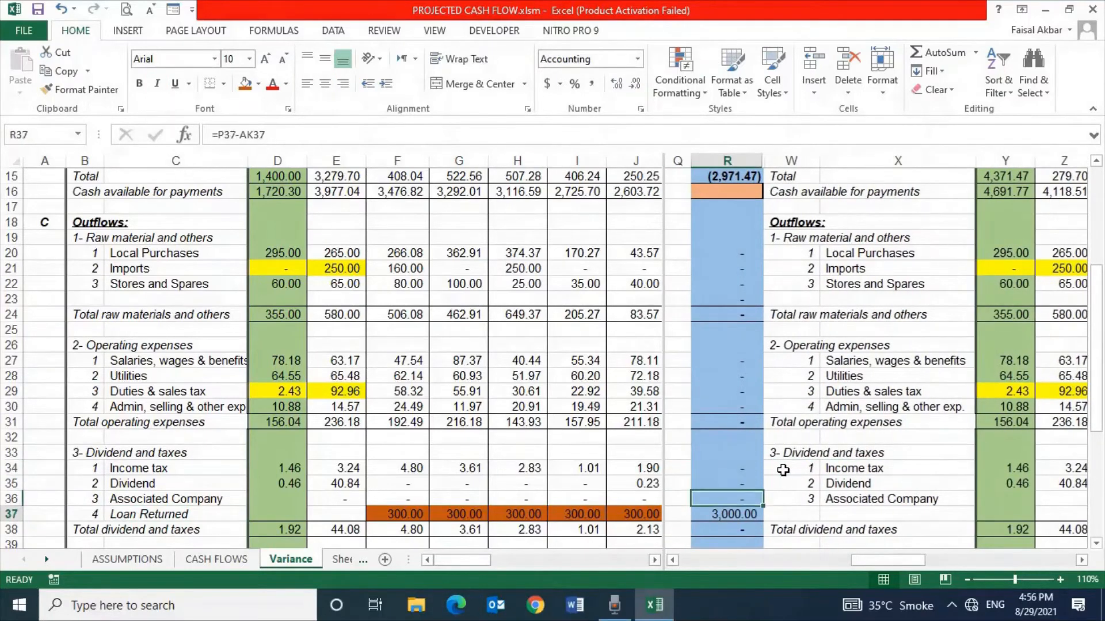
{"action": "key", "text": "Down"}
{"action": "key", "text": "Down"}
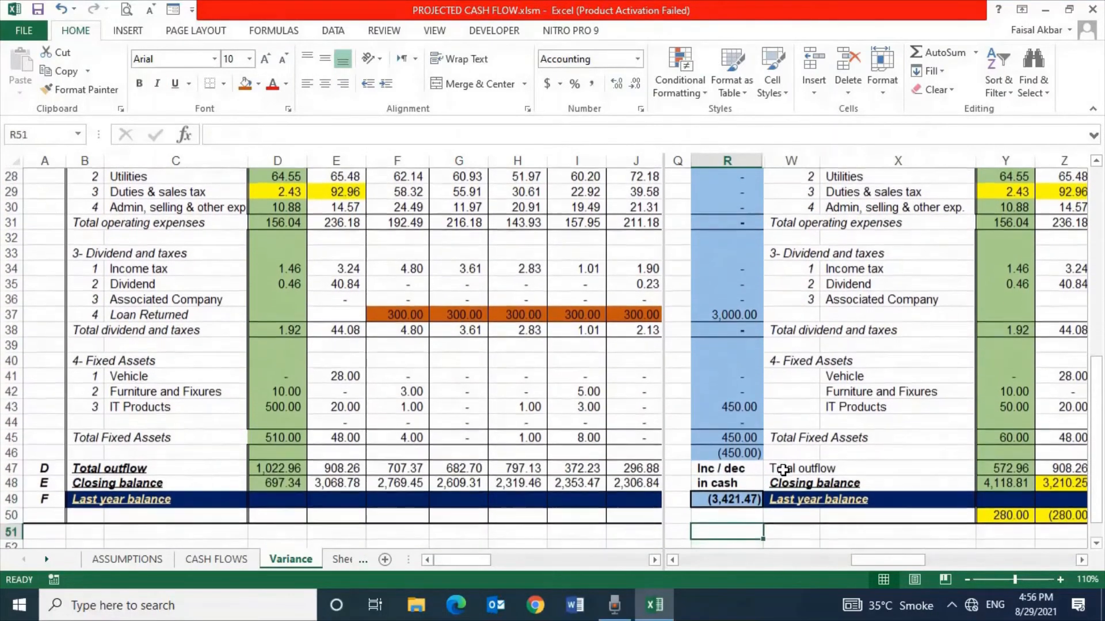
{"action": "key", "text": "Up"}
{"action": "key", "text": "Up"}
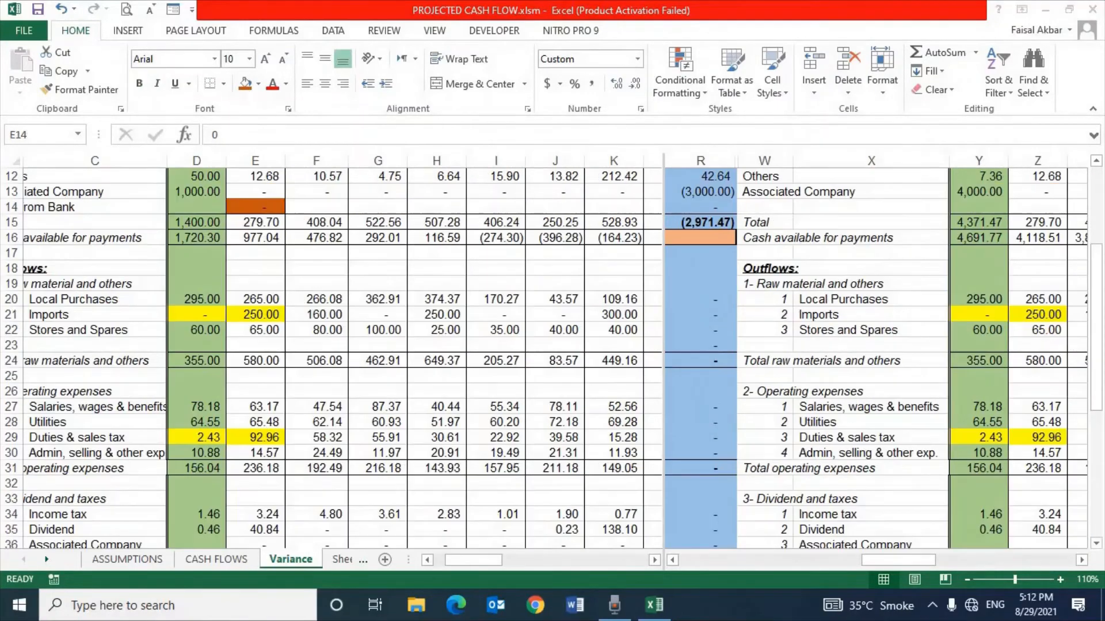
Enter 3000 as February's Loan from Bank inflow in cell E14
{"action": "left_click", "coordinate": [255, 207]}
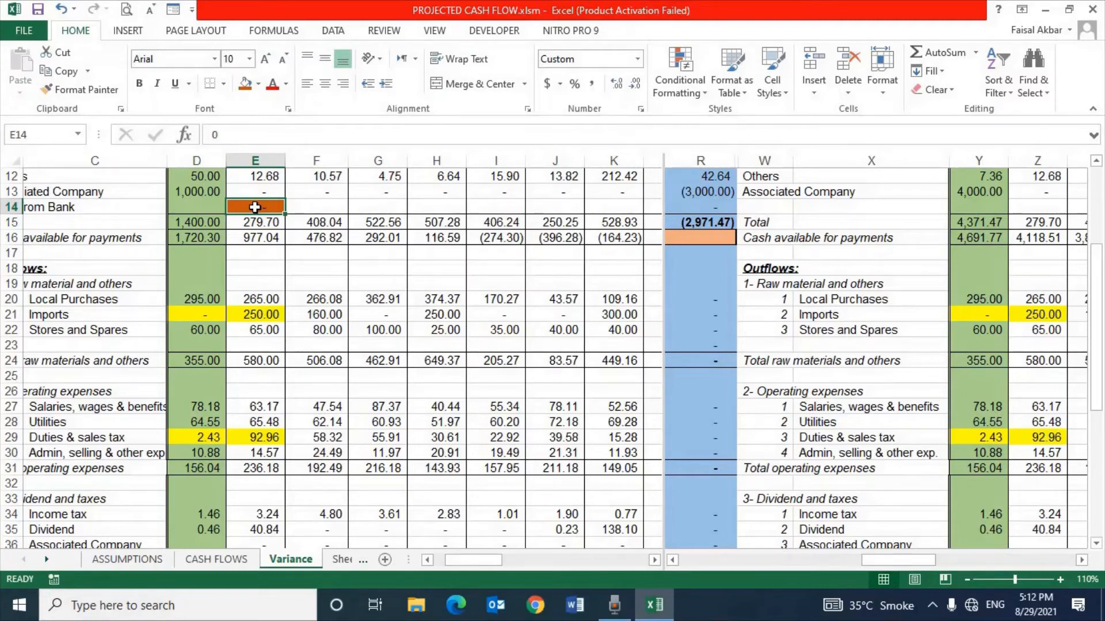
{"action": "key", "text": "Down"}
{"action": "key", "text": "Up"}
{"action": "type", "text": "3000"}
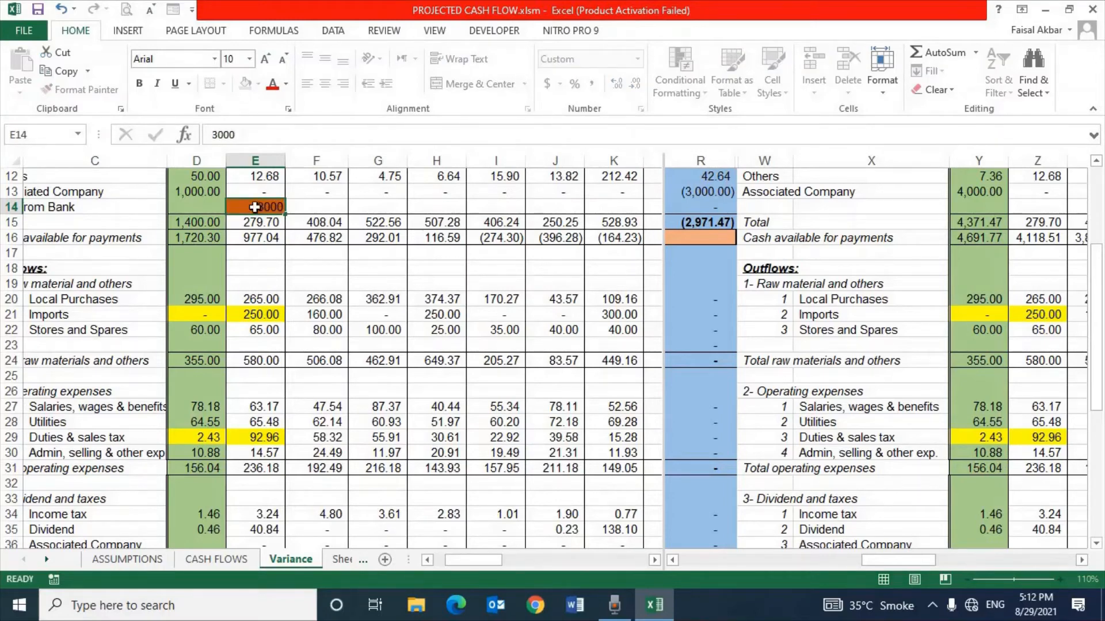
{"action": "key", "text": "Return"}
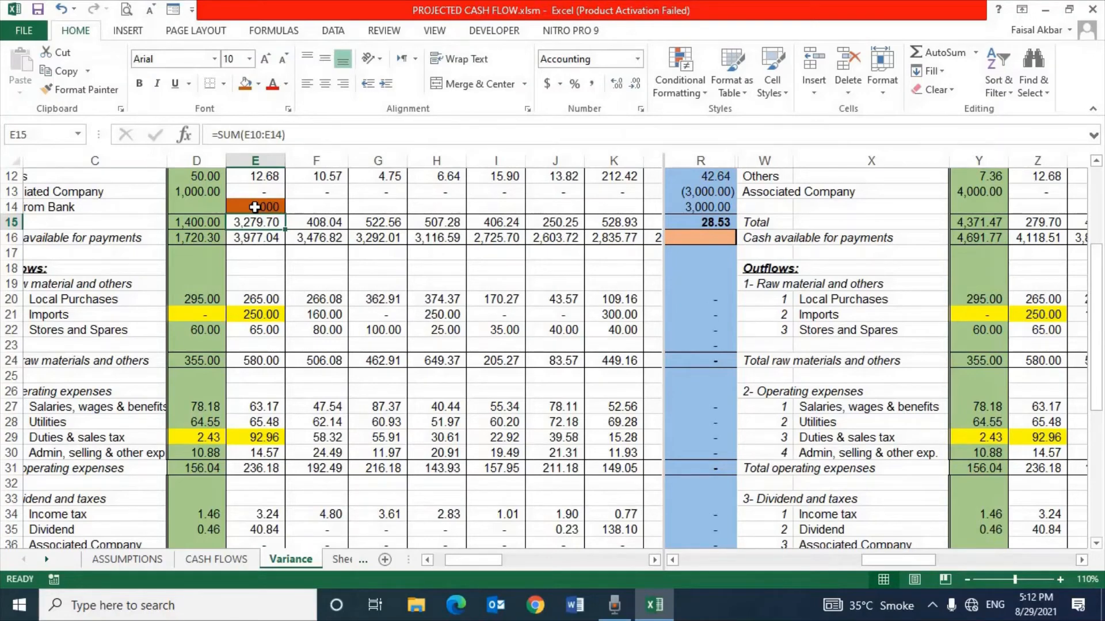
Enter 150 as the first Loan Returned instalment in cell F37, under Dividend and taxes
{"action": "key", "text": "Down"}
{"action": "key", "text": "Down"}
{"action": "key", "text": "Down"}
{"action": "key", "text": "Down"}
{"action": "key", "text": "Down"}
{"action": "key", "text": "Down"}
{"action": "key", "text": "Down"}
{"action": "key", "text": "Down"}
{"action": "key", "text": "Down"}
{"action": "key", "text": "Down"}
{"action": "key", "text": "Down"}
{"action": "key", "text": "Down"}
{"action": "key", "text": "Down"}
{"action": "key", "text": "Down"}
{"action": "key", "text": "Down"}
{"action": "key", "text": "Down"}
{"action": "key", "text": "Down"}
{"action": "key", "text": "Down"}
{"action": "key", "text": "Down"}
{"action": "key", "text": "Down"}
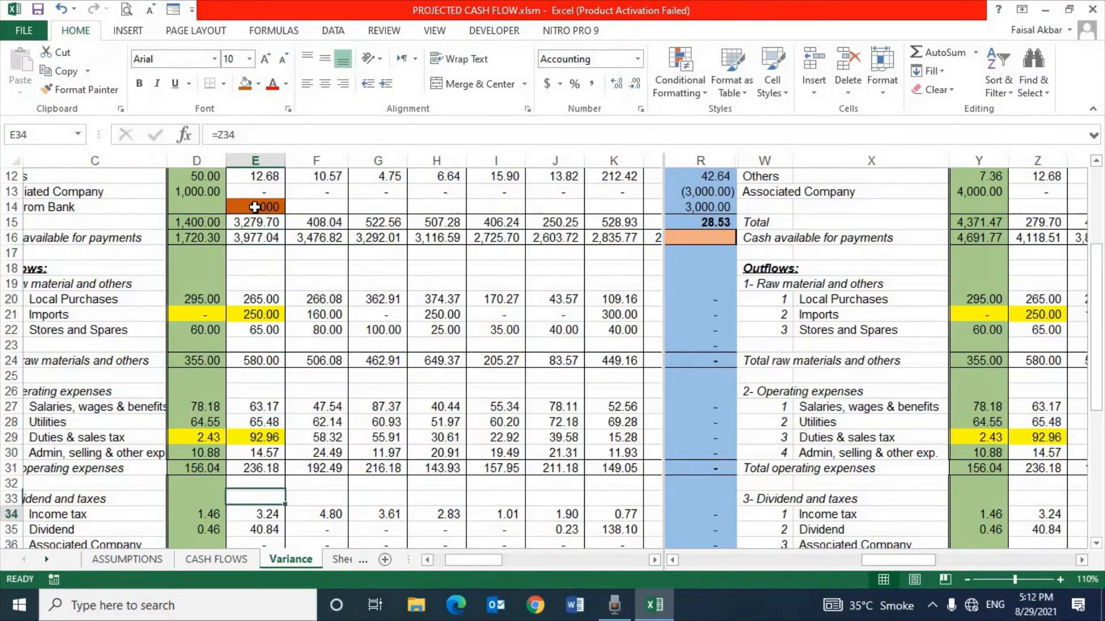
{"action": "key", "text": "Up"}
{"action": "key", "text": "Up"}
{"action": "key", "text": "Up"}
{"action": "key", "text": "Up"}
{"action": "key", "text": "Right"}
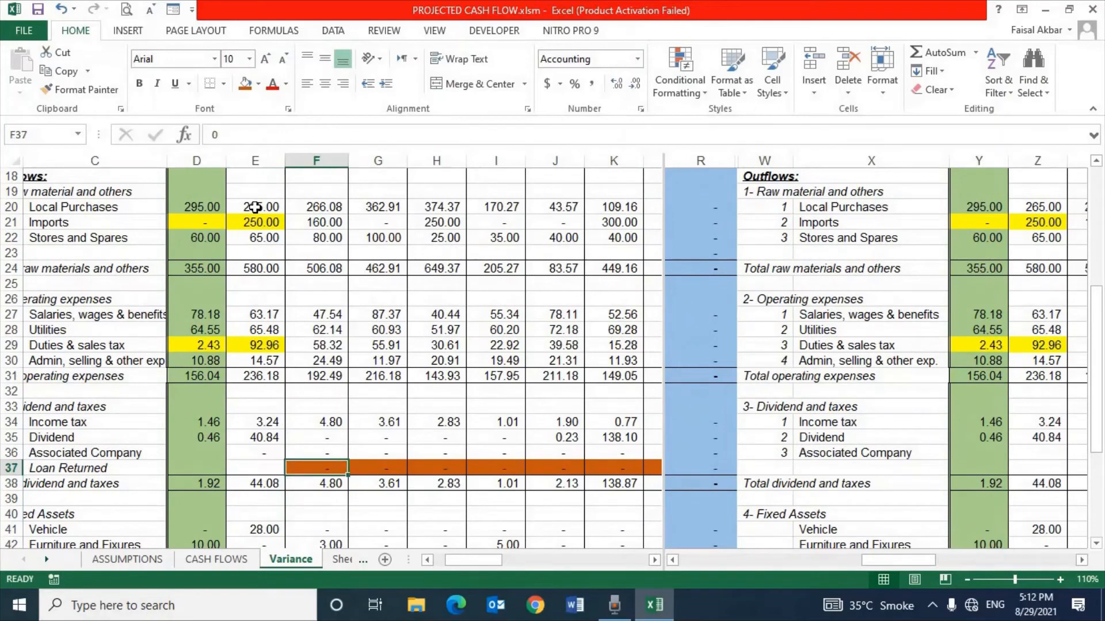
{"action": "type", "text": "150"}
{"action": "key", "text": "Return"}
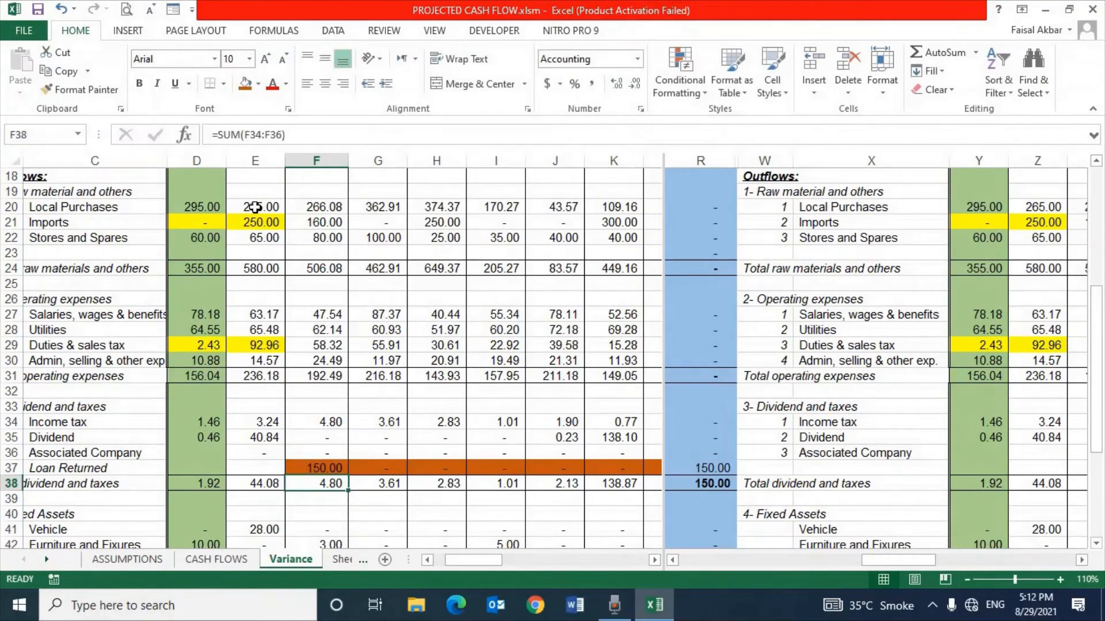
Copy the 150 instalment from F37 across the rest of the Loan Returned row, cells G37 to O37
{"action": "key", "text": "Up"}
{"action": "key", "text": "ctrl+c"}
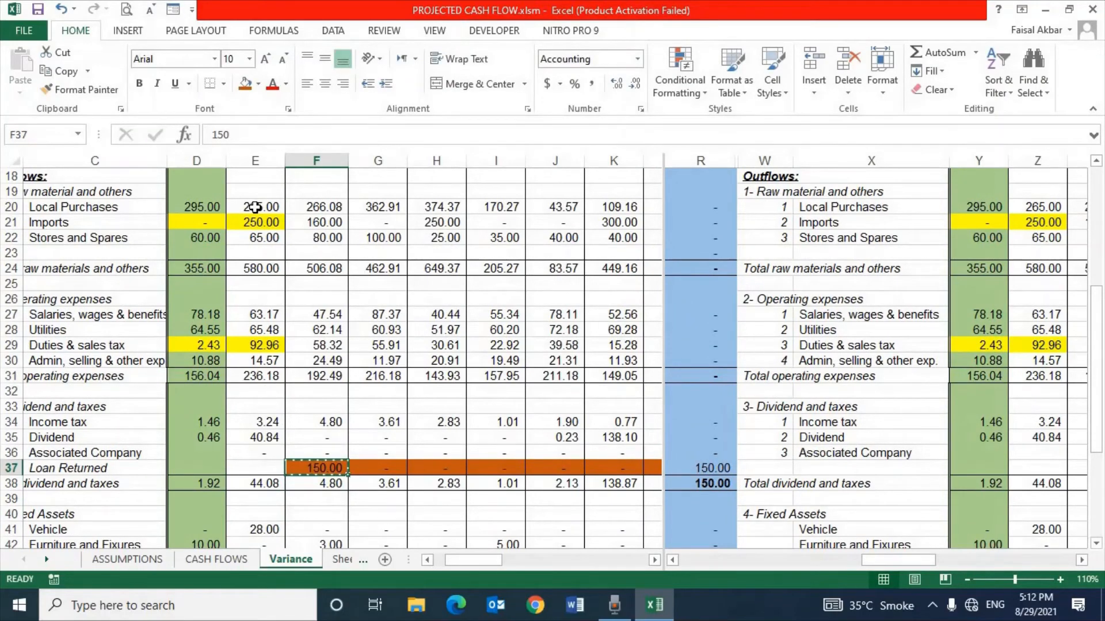
{"action": "key", "text": "Right"}
{"action": "key", "text": "shift+Right"}
{"action": "key", "text": "shift+Right"}
{"action": "key", "text": "shift+Right"}
{"action": "key", "text": "shift+Right"}
{"action": "key", "text": "shift+Right"}
{"action": "key", "text": "shift+Right"}
{"action": "key", "text": "shift+Right"}
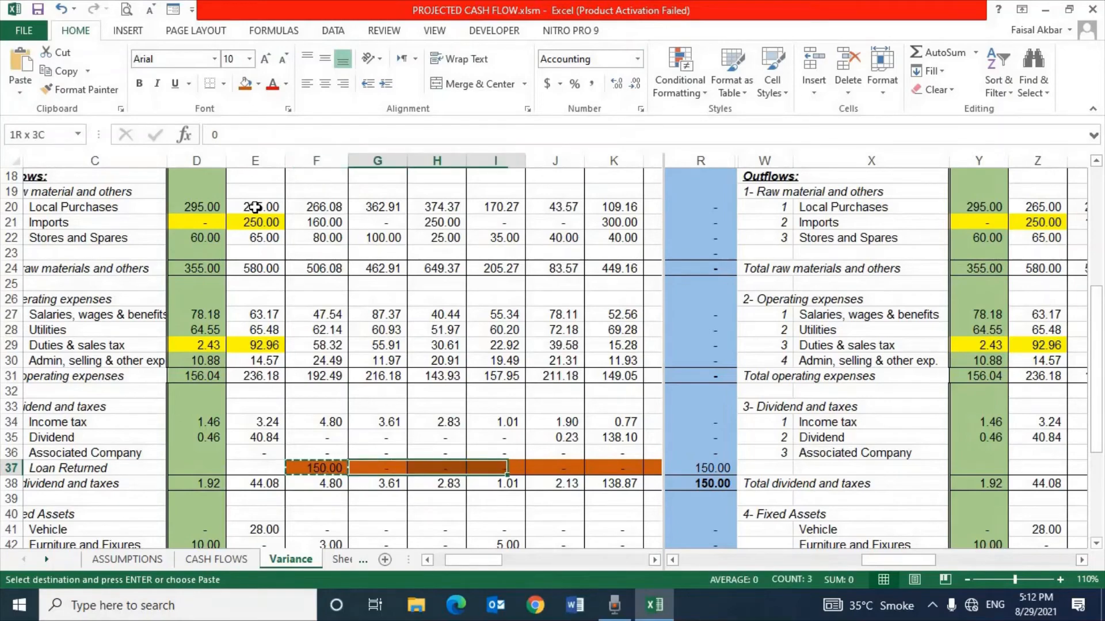
{"action": "key", "text": "shift+Right"}
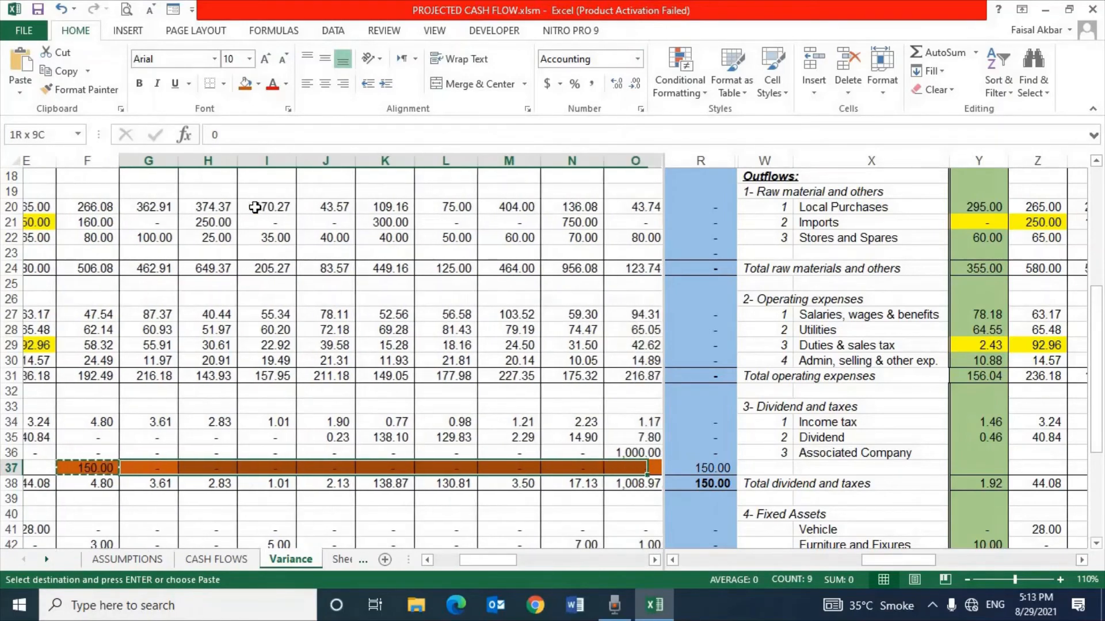
{"action": "key", "text": "Return"}
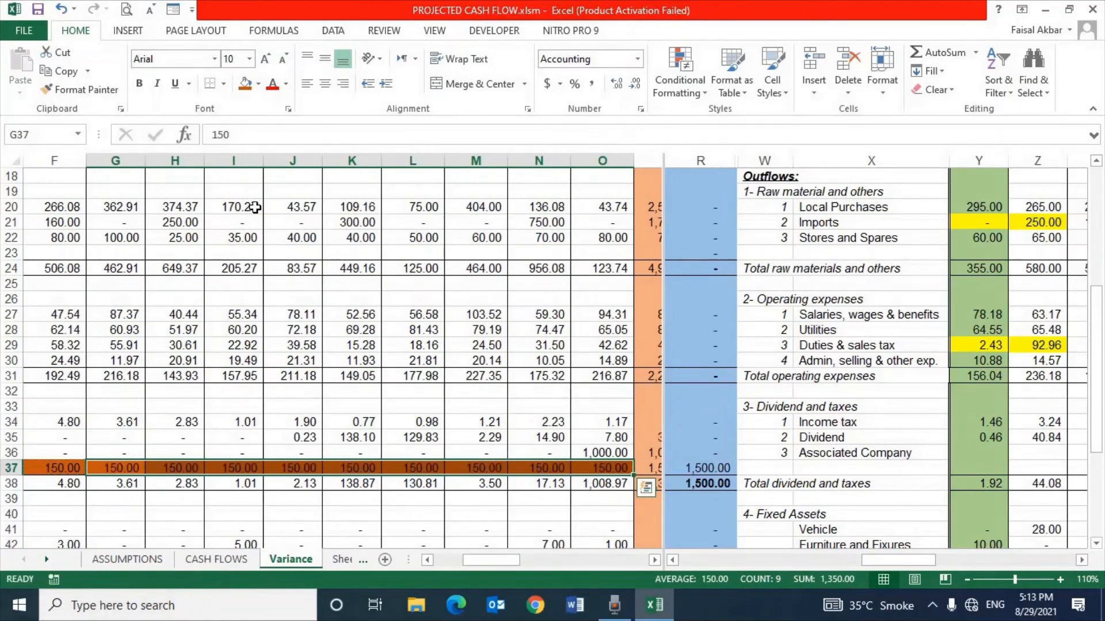
Check the start of the Loan Returned row and inspect the Inc / dec in cash formula in the Cash Variance column
{"action": "key", "text": "Left"}
{"action": "key", "text": "Left"}
{"action": "key", "text": "Left"}
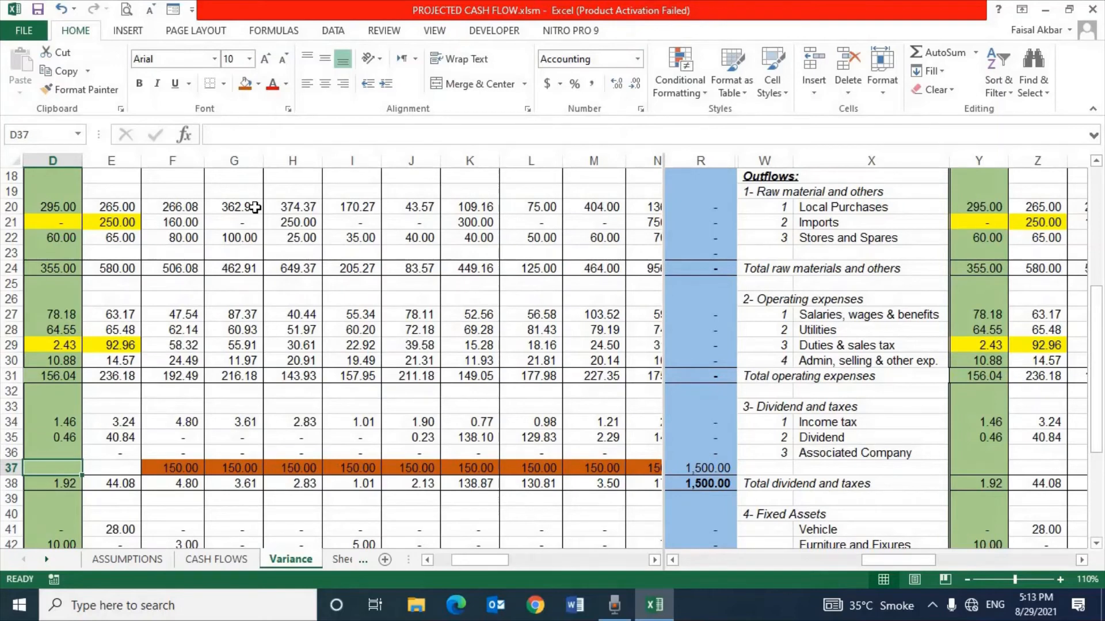
{"action": "key", "text": "Right"}
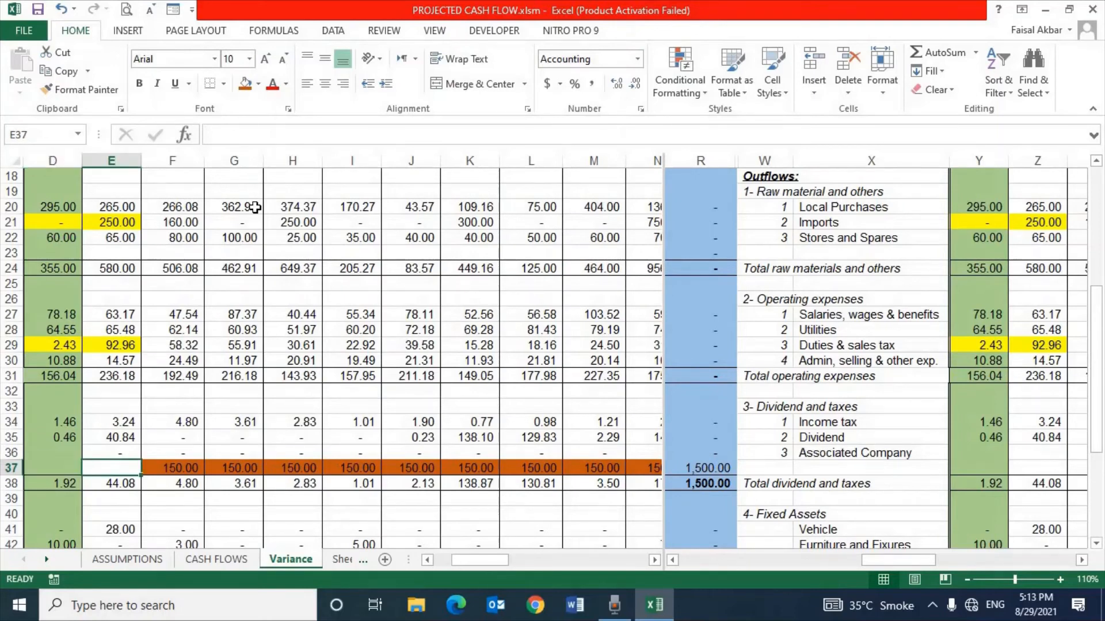
{"action": "left_click", "coordinate": [255, 207]}
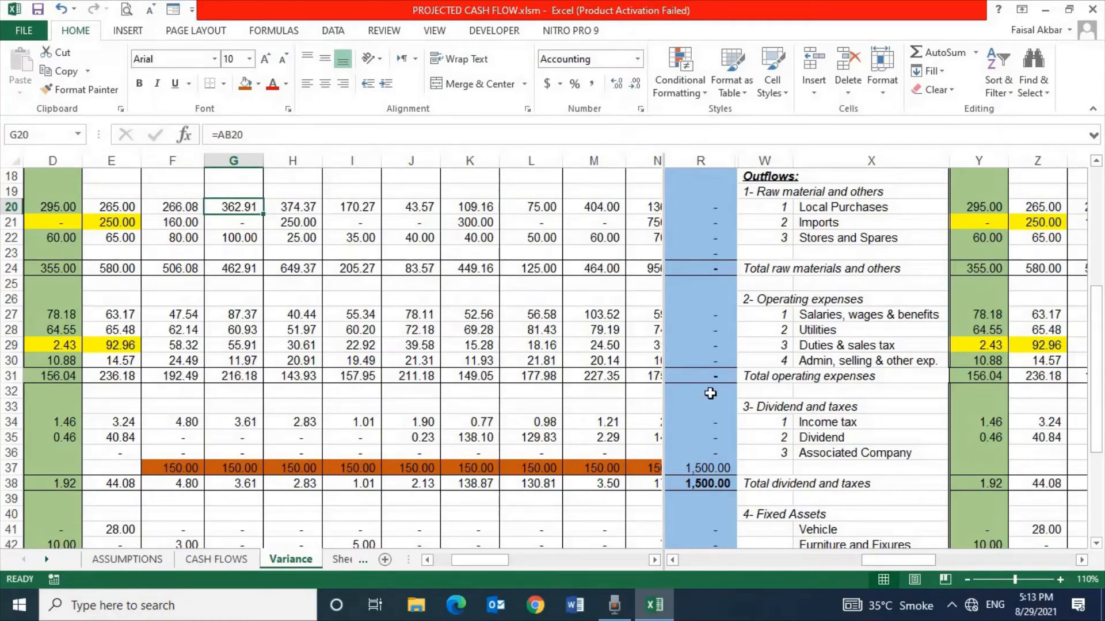
{"action": "left_click", "coordinate": [682, 409]}
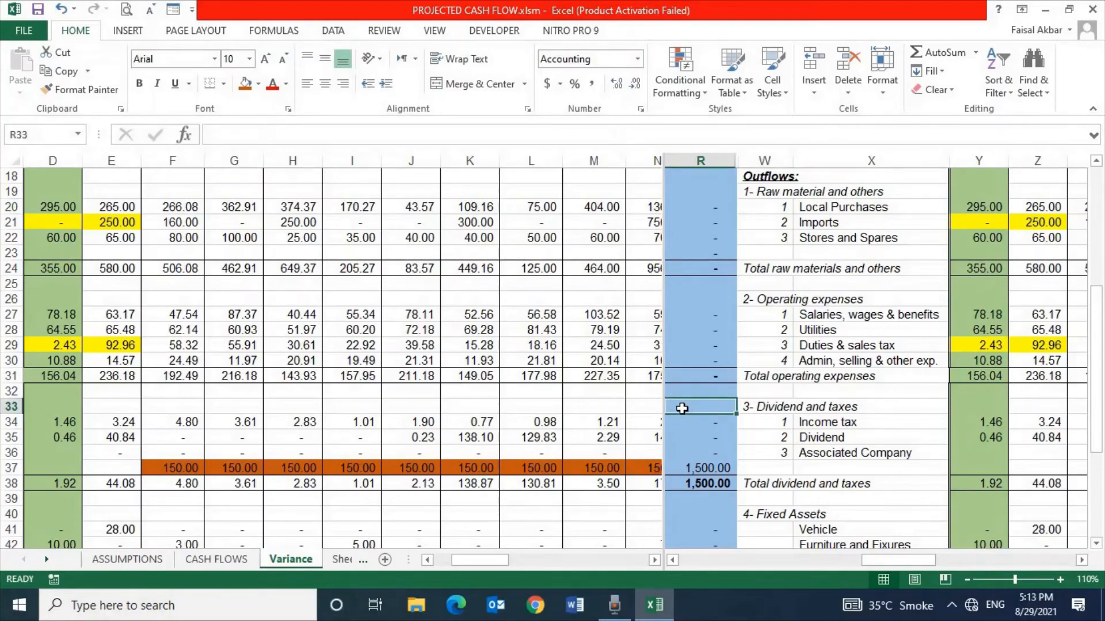
{"action": "key", "text": "Down"}
{"action": "key", "text": "Down"}
{"action": "key", "text": "Down"}
{"action": "key", "text": "Down"}
{"action": "key", "text": "Down"}
{"action": "key", "text": "Down"}
{"action": "key", "text": "Down"}
{"action": "key", "text": "Down"}
{"action": "key", "text": "Down"}
{"action": "key", "text": "Down"}
{"action": "key", "text": "Down"}
{"action": "key", "text": "Down"}
{"action": "key", "text": "Down"}
{"action": "key", "text": "Down"}
{"action": "key", "text": "Down"}
{"action": "key", "text": "Down"}
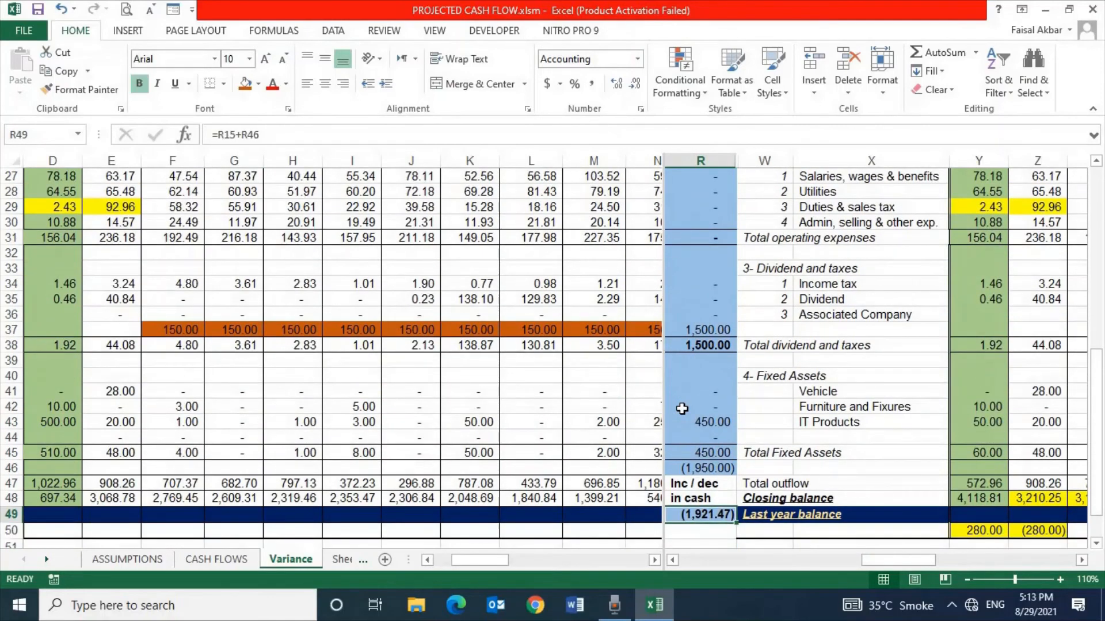